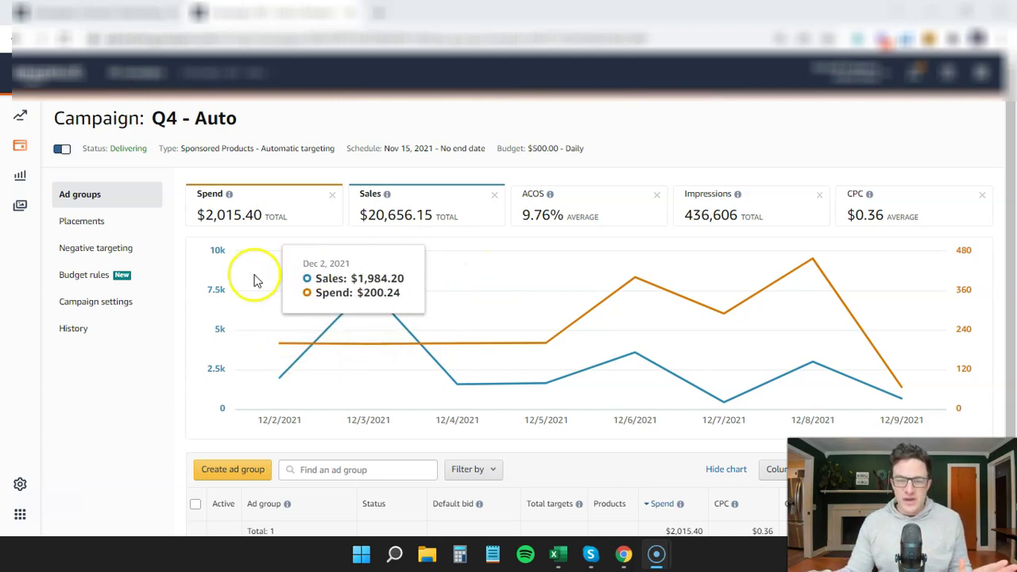
# Scroll to the Q4 - Auto ad group table and open Ad group 1's targeting page
pyautogui.moveTo(151, 120); pyautogui.dragTo(241, 125)
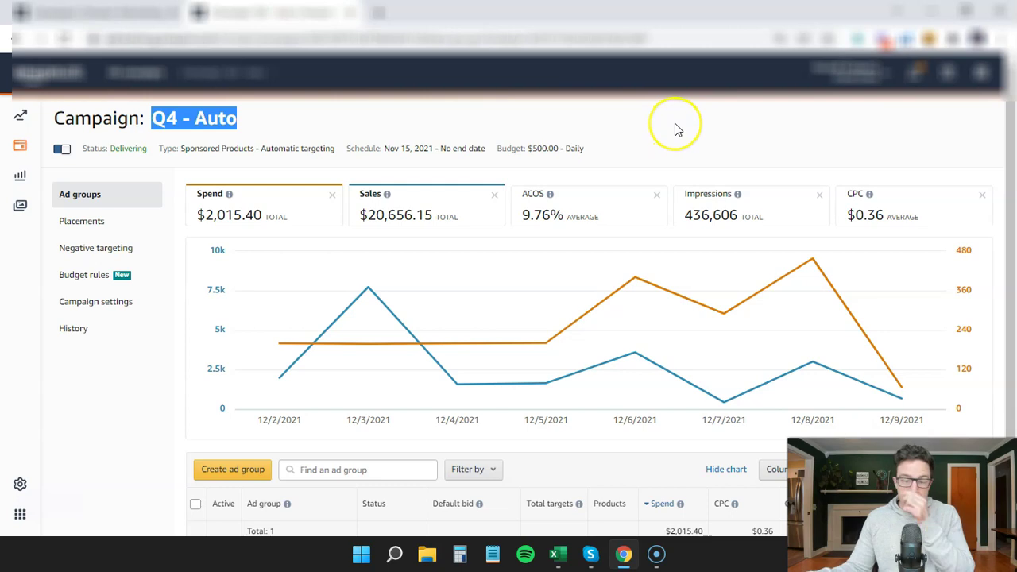
pyautogui.scroll(-1, 676, 129)
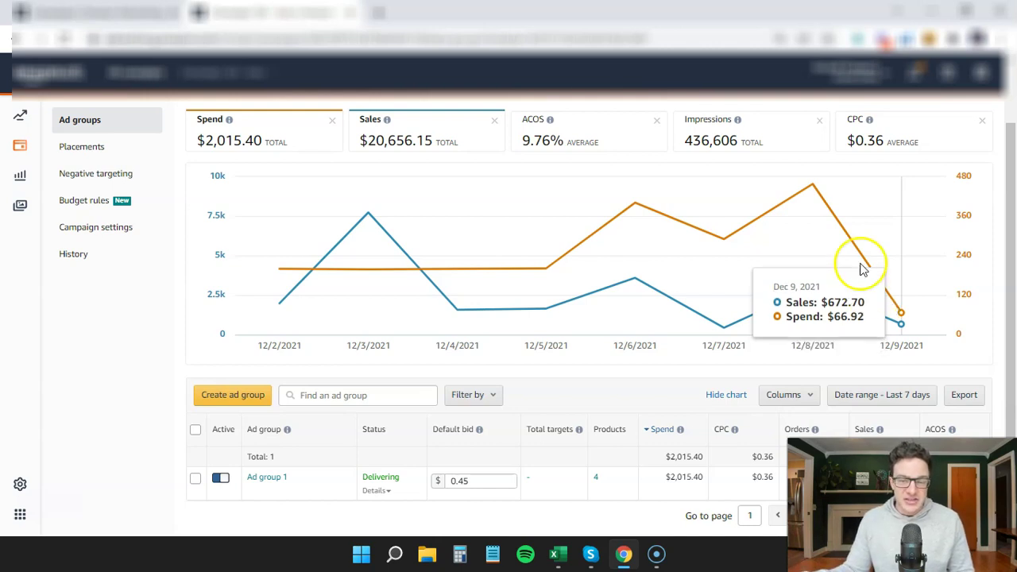
pyautogui.scroll(1, 403, 182)
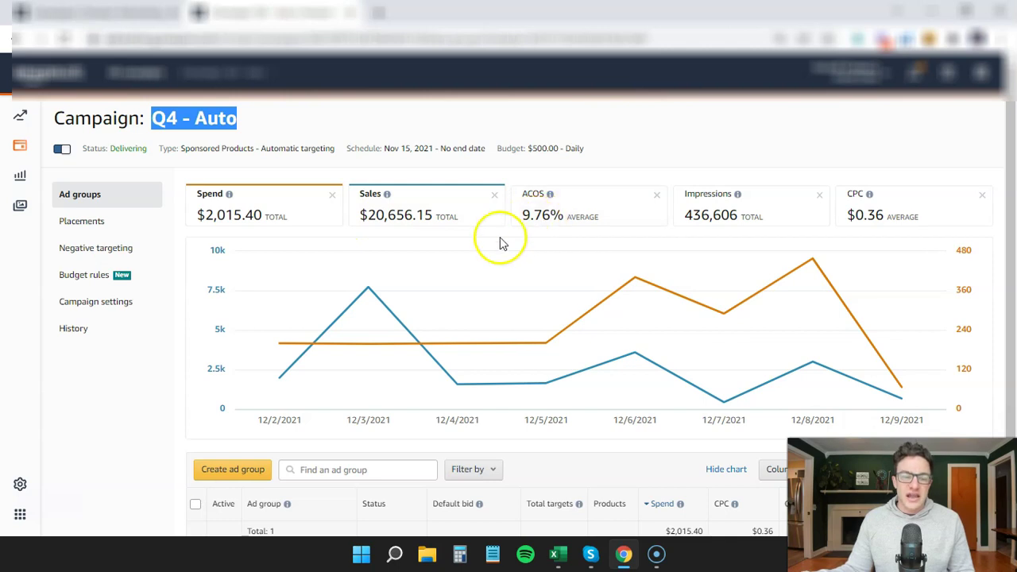
pyautogui.scroll(-1, 510, 278)
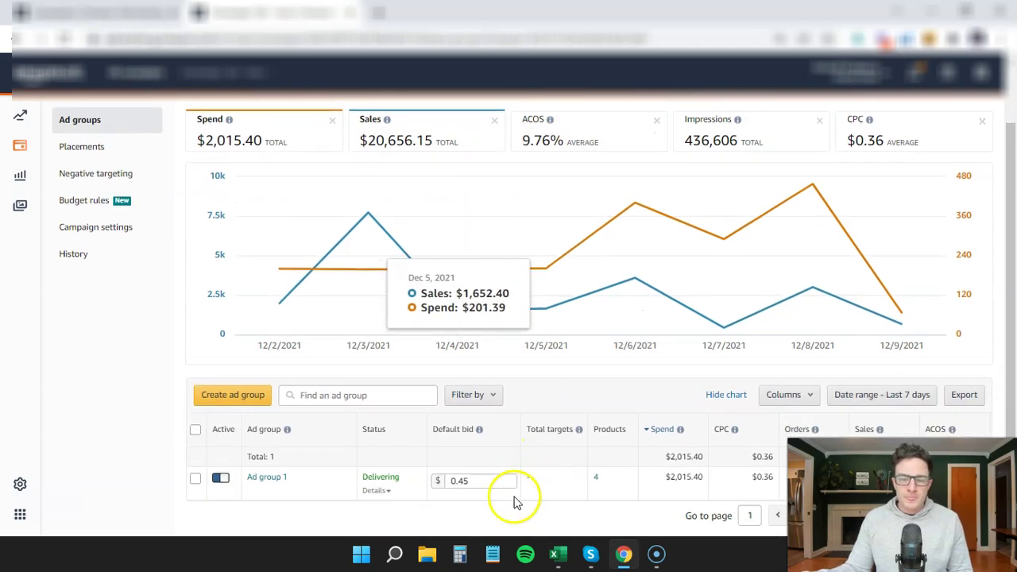
pyautogui.click(531, 478)
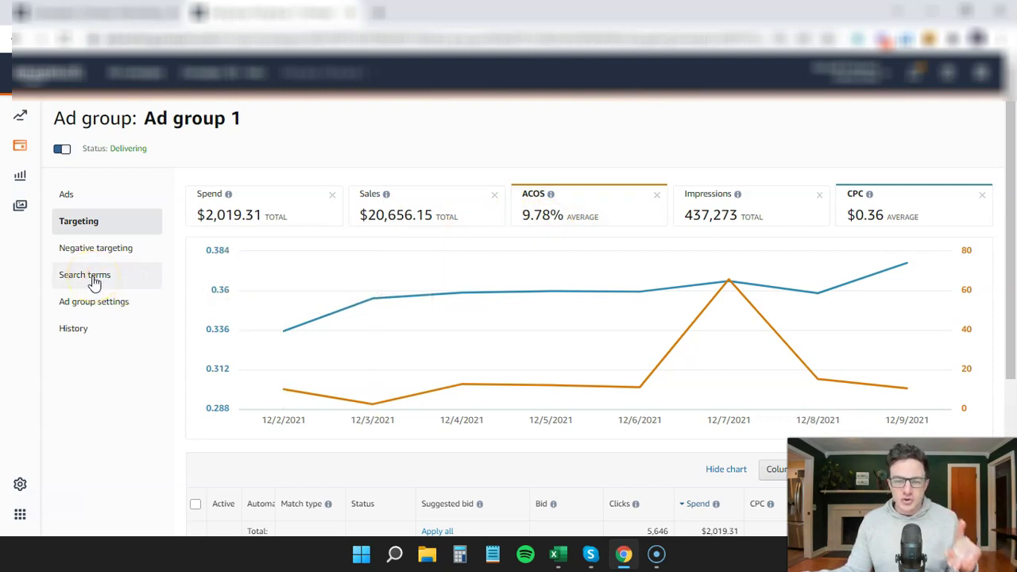
# Open Ad group 1's search terms report and set the browser zoom to 100%
pyautogui.click(89, 275)
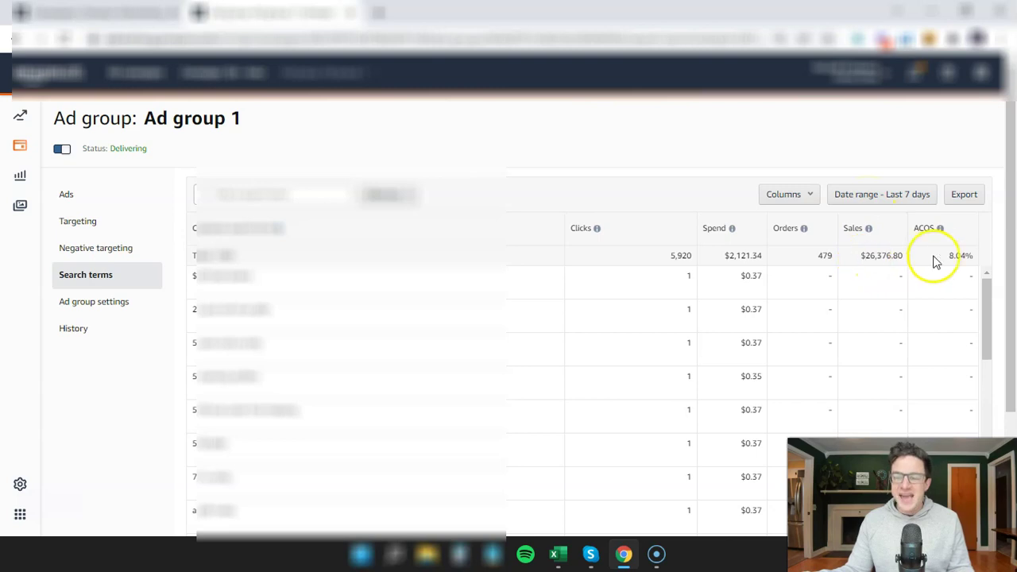
pyautogui.moveTo(860, 256); pyautogui.dragTo(974, 260)
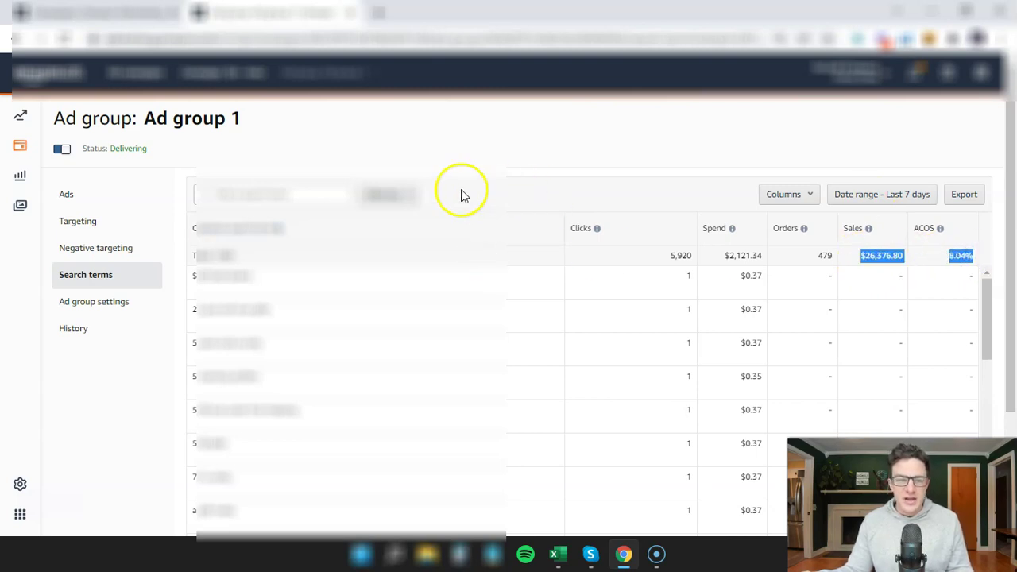
pyautogui.click(997, 38)
pyautogui.click(960, 179)
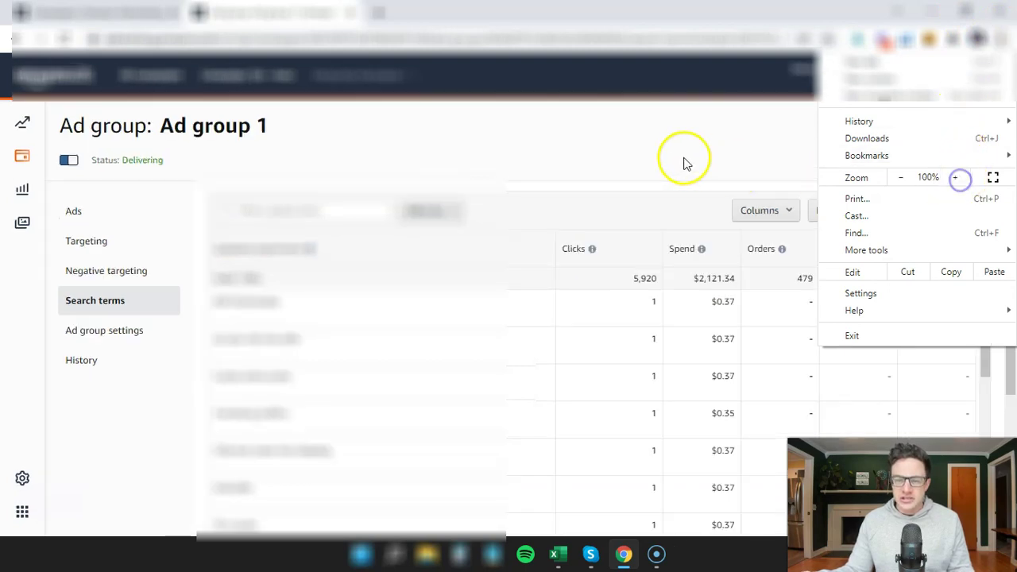
pyautogui.click(673, 159)
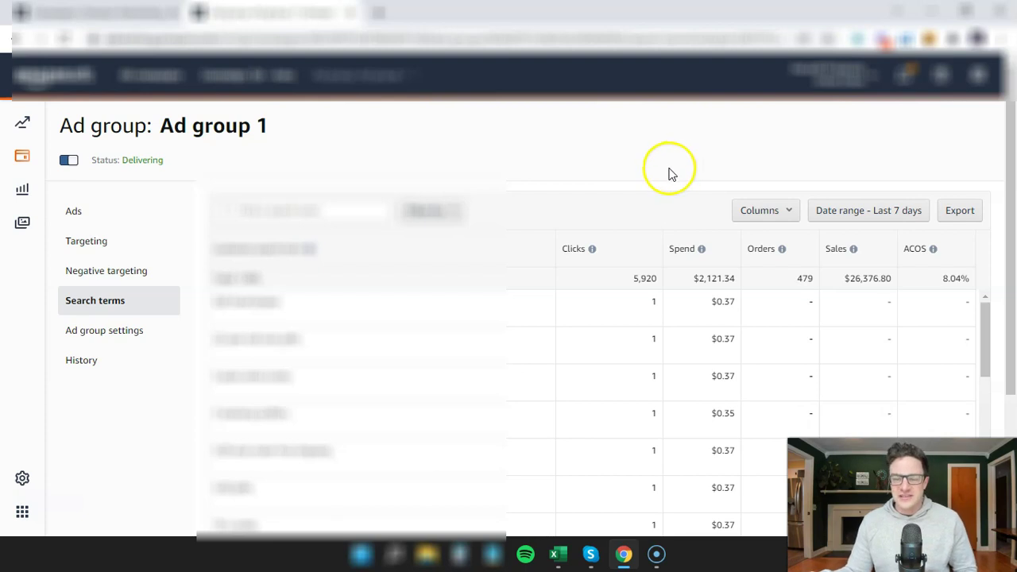
# Sort the search terms by orders, highest first, and export them as CSV
pyautogui.click(759, 253)
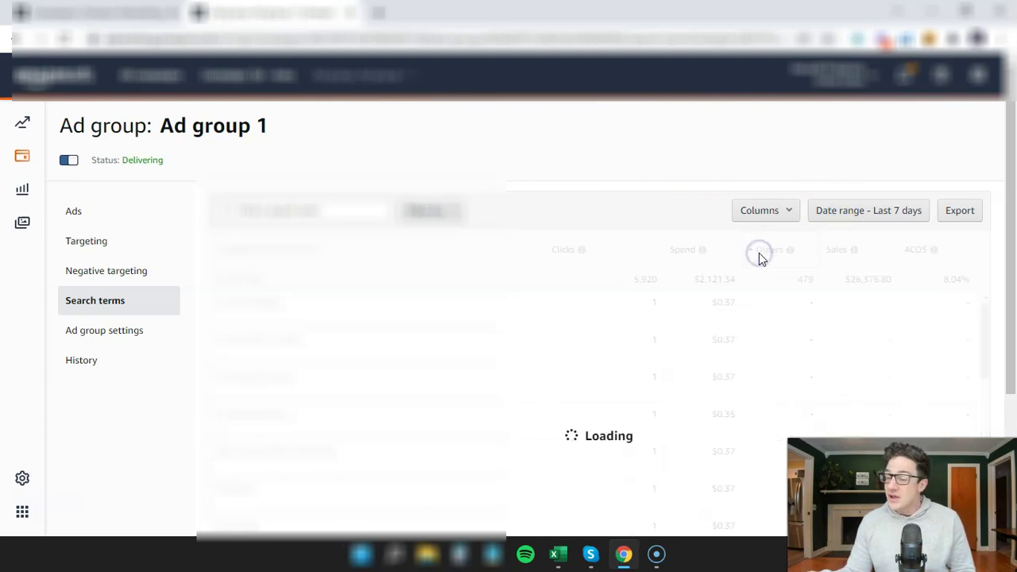
pyautogui.click(759, 253)
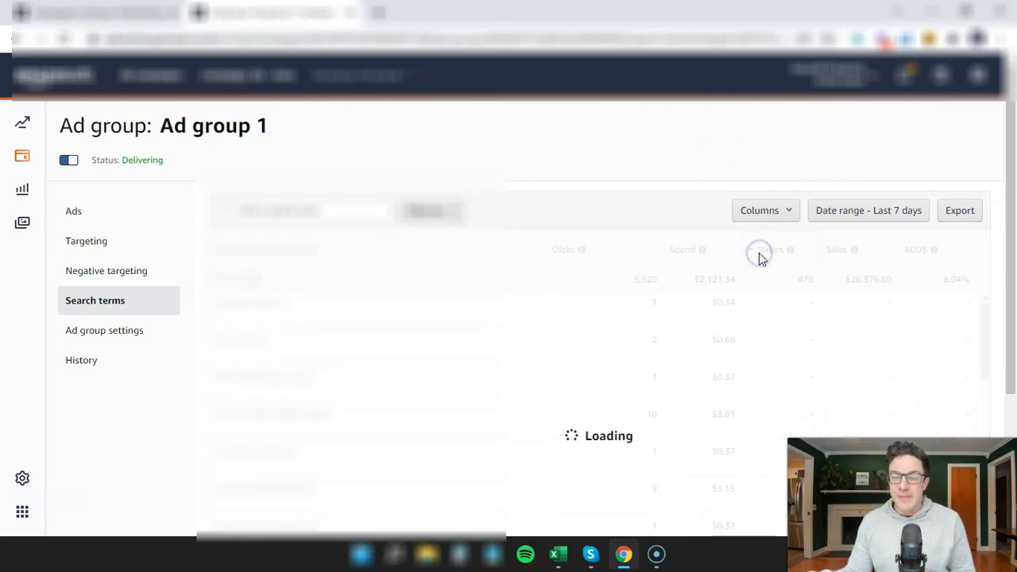
pyautogui.click(960, 211)
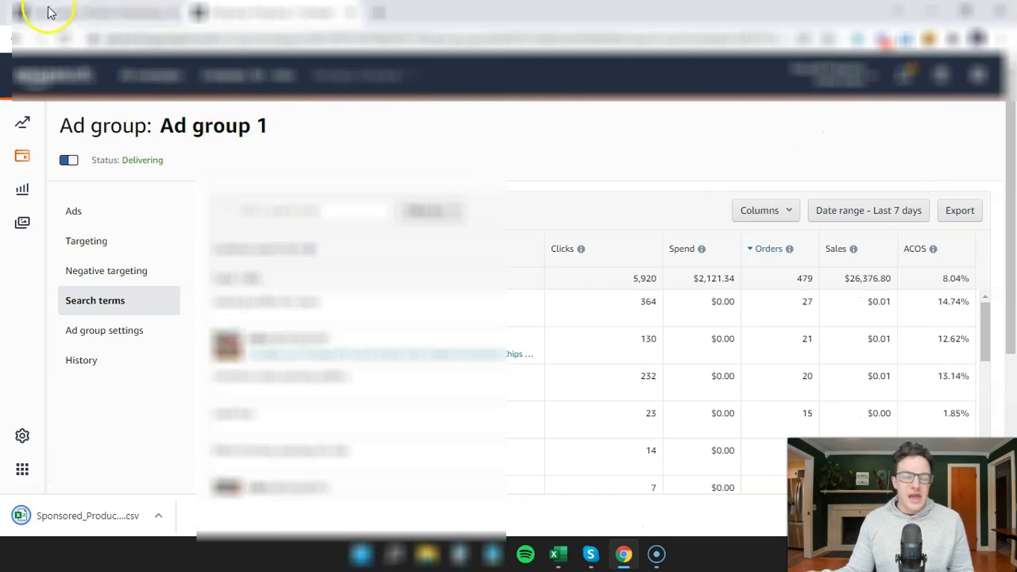
# Go to Sponsored ads > Bulk operations from the campaign dashboard
pyautogui.click(100, 16)
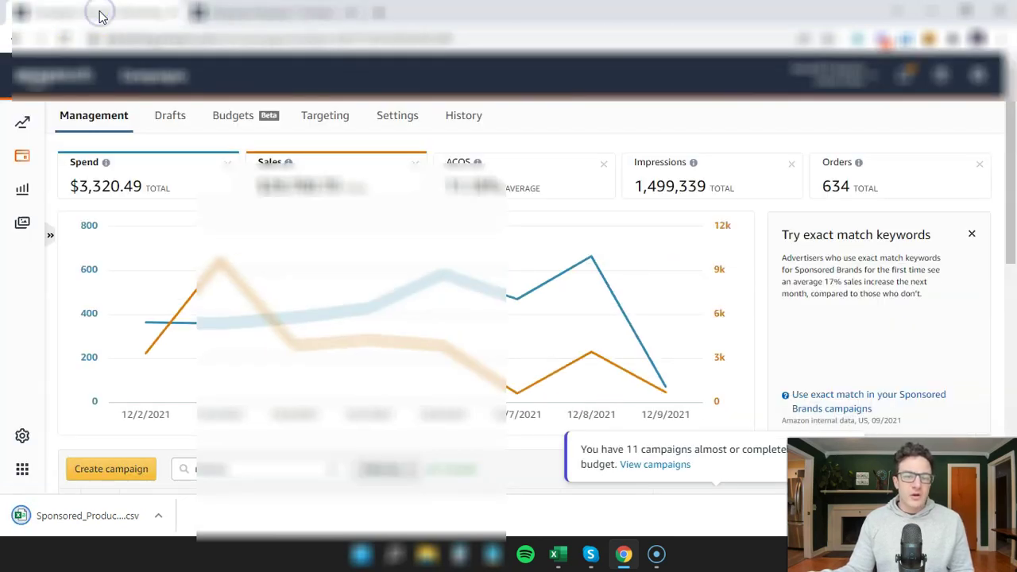
pyautogui.click(22, 155)
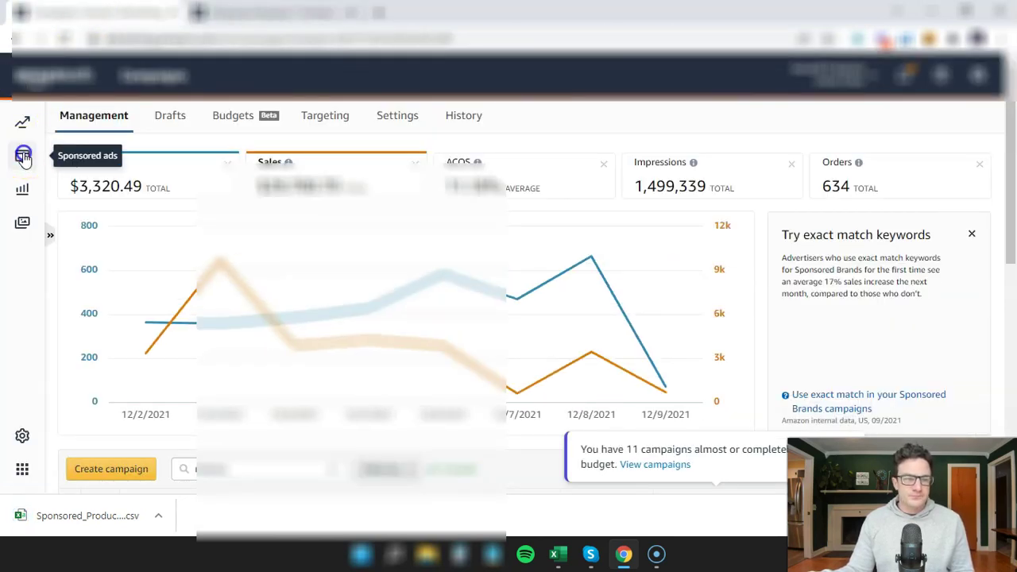
pyautogui.click(95, 191)
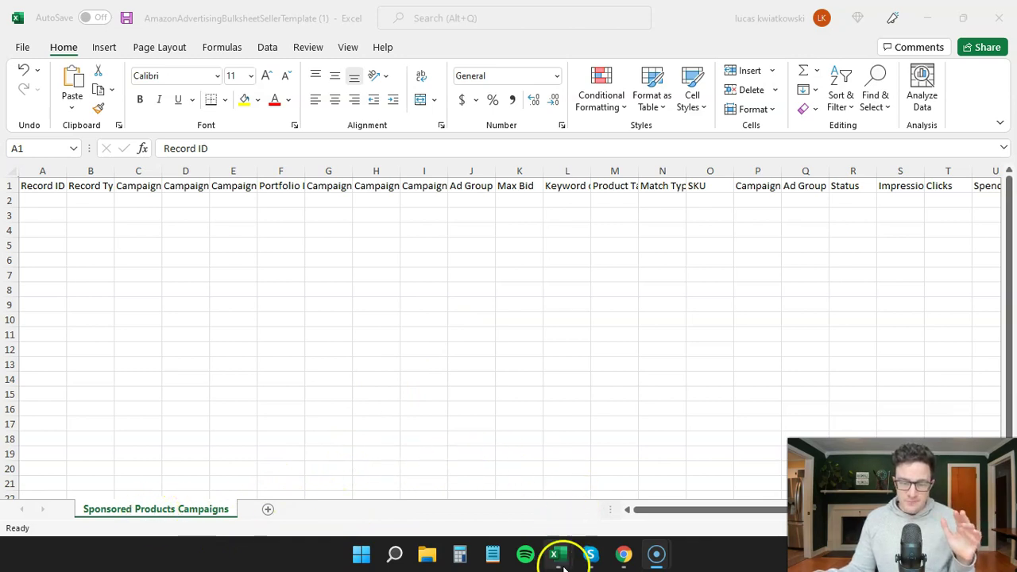
pyautogui.moveTo(561, 560)
pyautogui.click(603, 477)
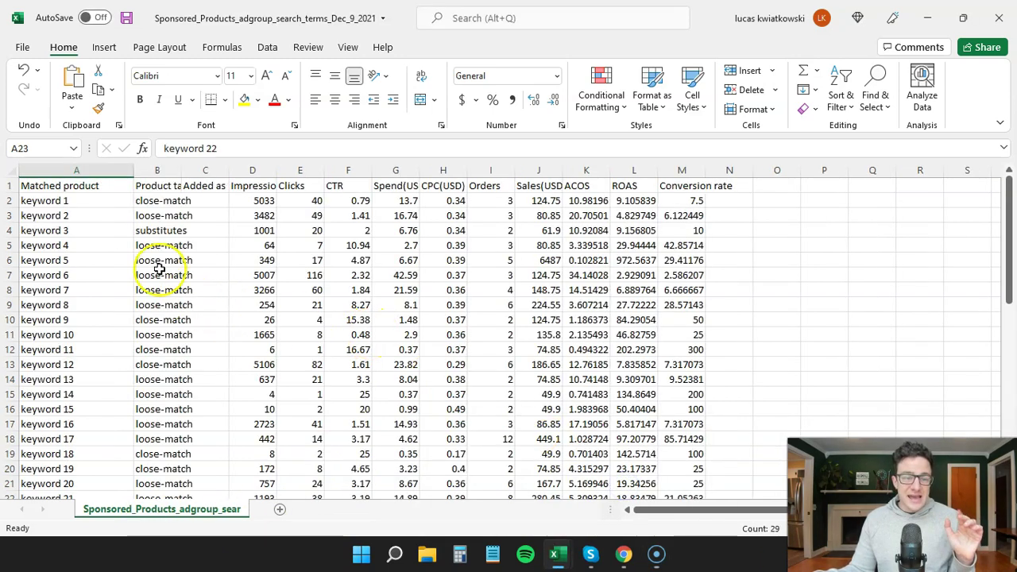
pyautogui.moveTo(104, 203); pyautogui.dragTo(106, 257)
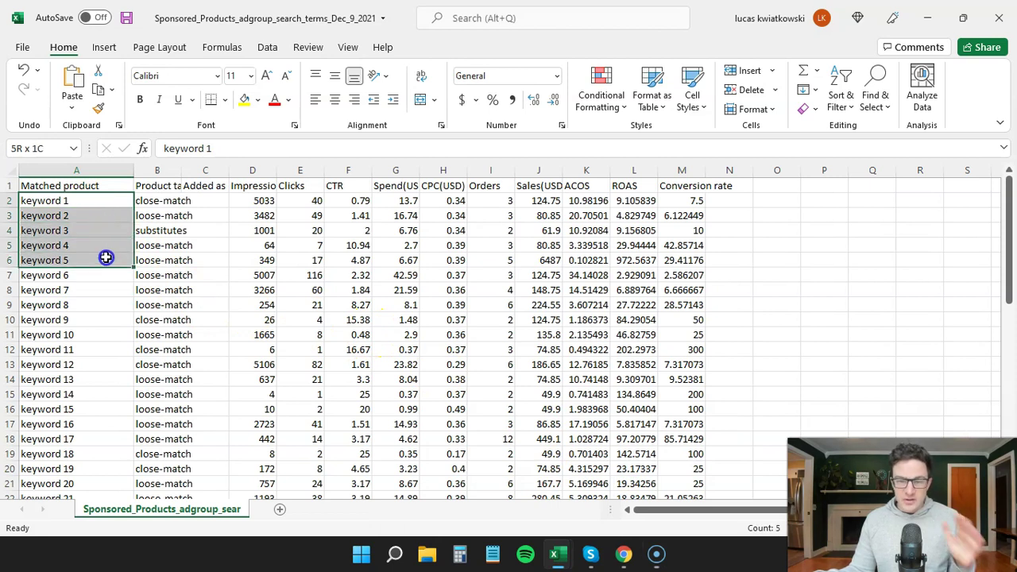
pyautogui.moveTo(254, 200); pyautogui.dragTo(699, 236)
pyautogui.moveTo(79, 204); pyautogui.dragTo(92, 405)
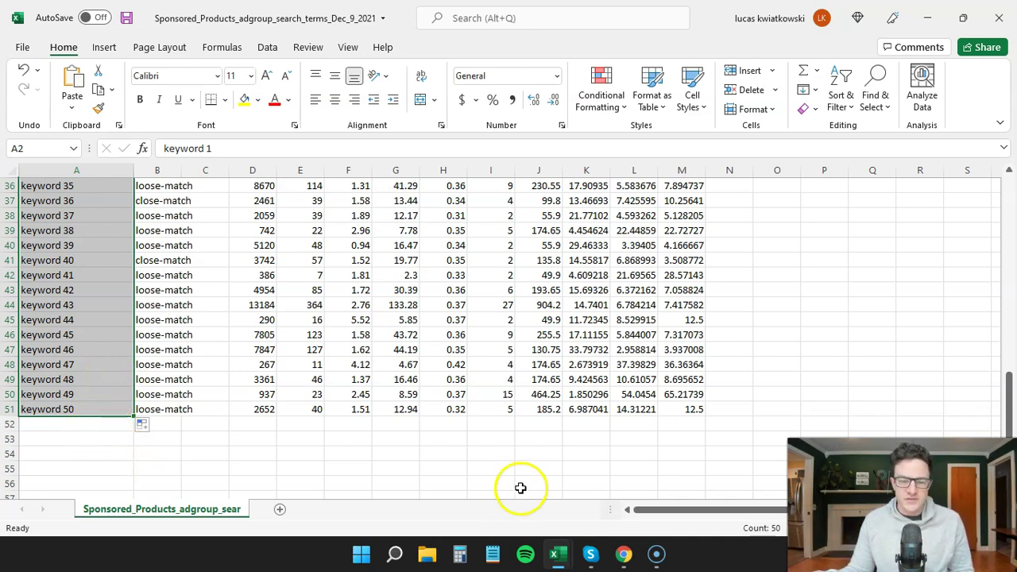
# Enter campaign Q4 - Manual with daily budget 100 and start date 12/9/2021 in row 2
pyautogui.moveTo(556, 553)
pyautogui.click(488, 491)
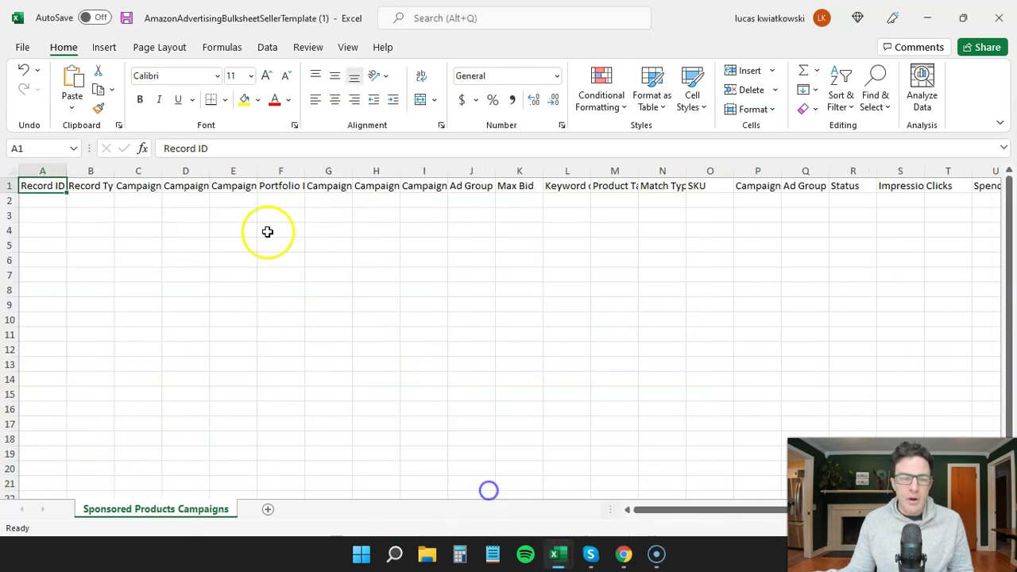
pyautogui.click(145, 186)
pyautogui.click(193, 186)
pyautogui.click(194, 199)
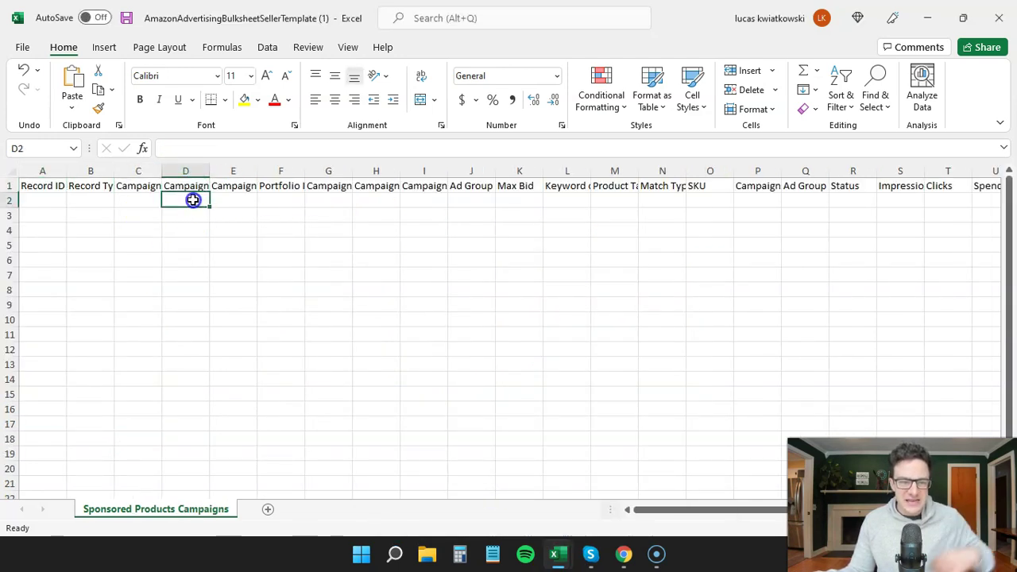
pyautogui.write('Q4 - Manual')
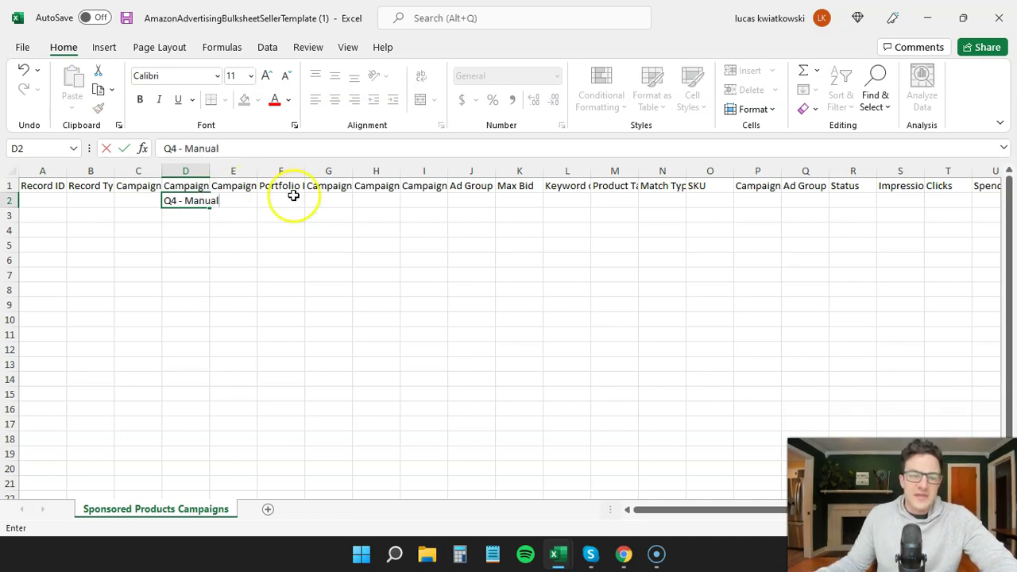
pyautogui.click(245, 185)
pyautogui.click(246, 201)
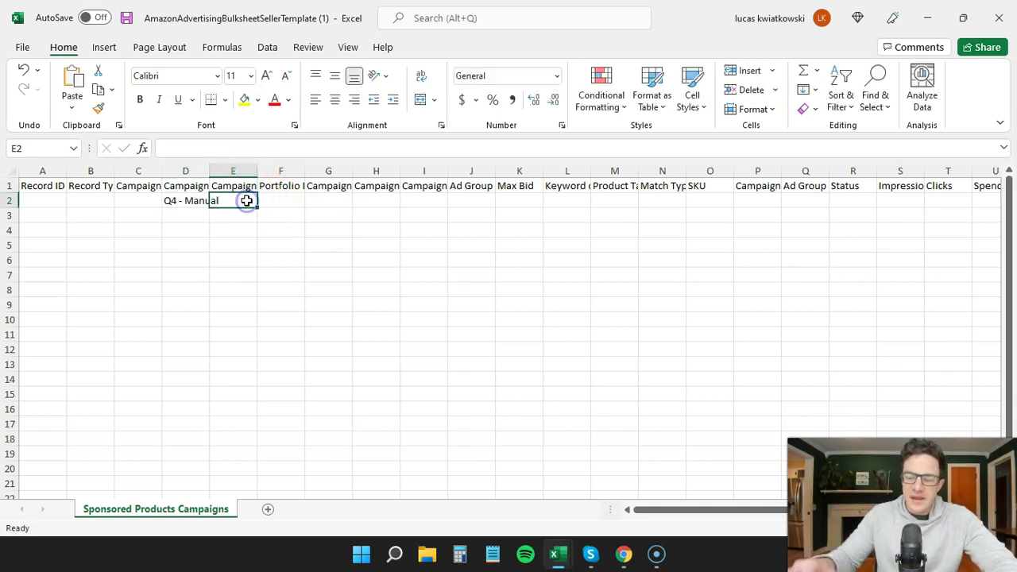
pyautogui.write('100')
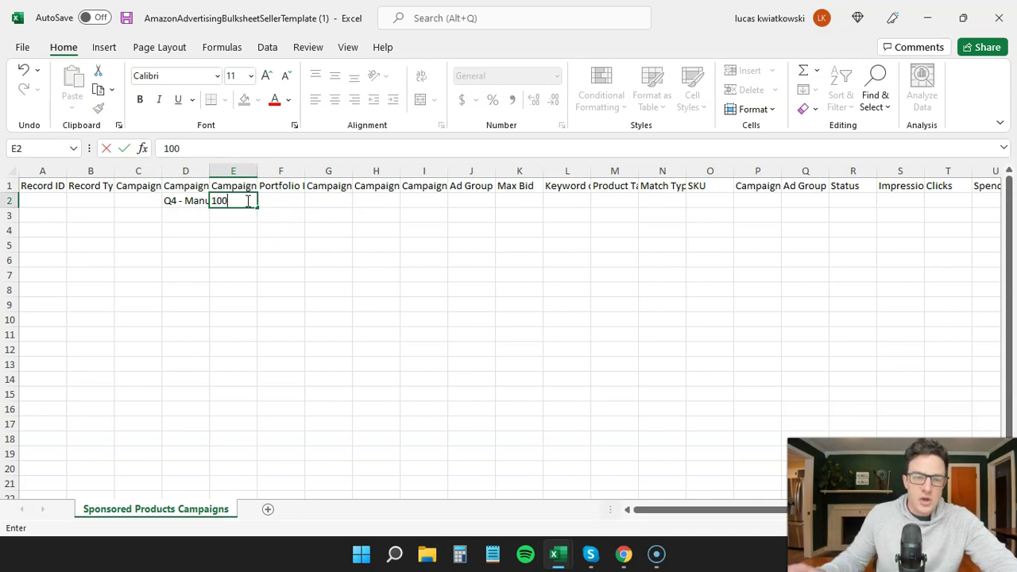
pyautogui.click(333, 187)
pyautogui.click(339, 201)
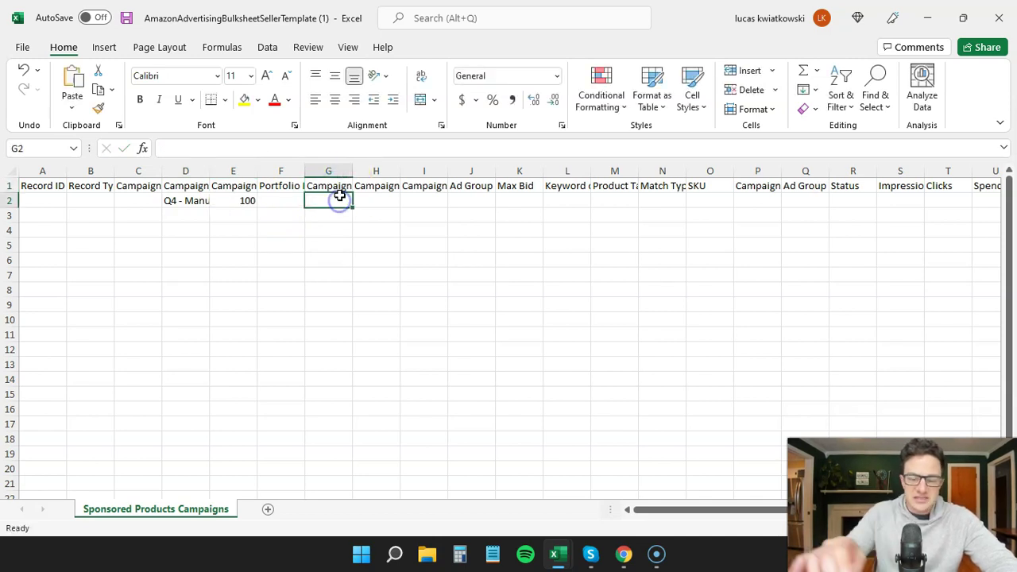
pyautogui.write('12/9/202')
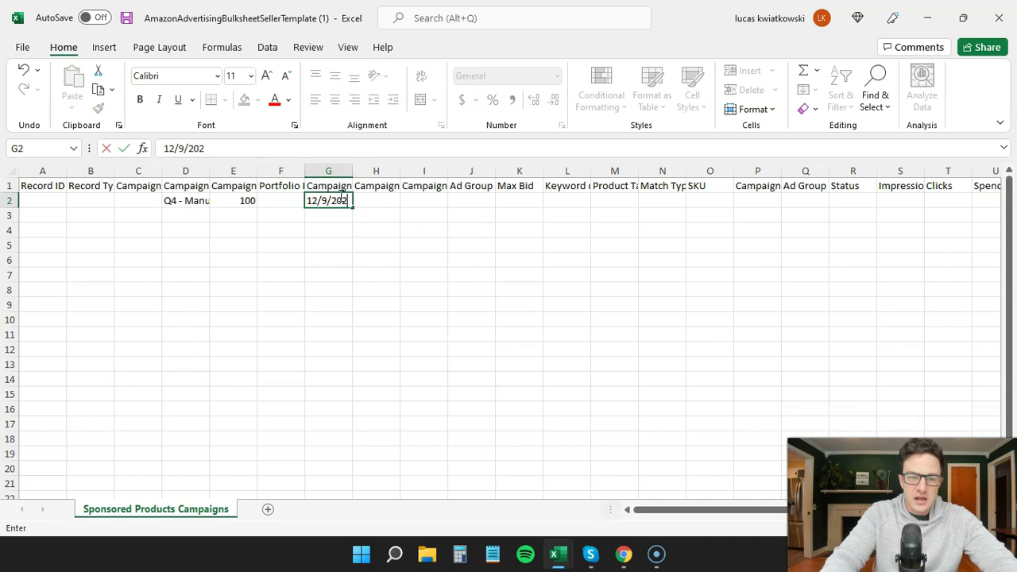
pyautogui.write('1')
pyautogui.press('Tab')
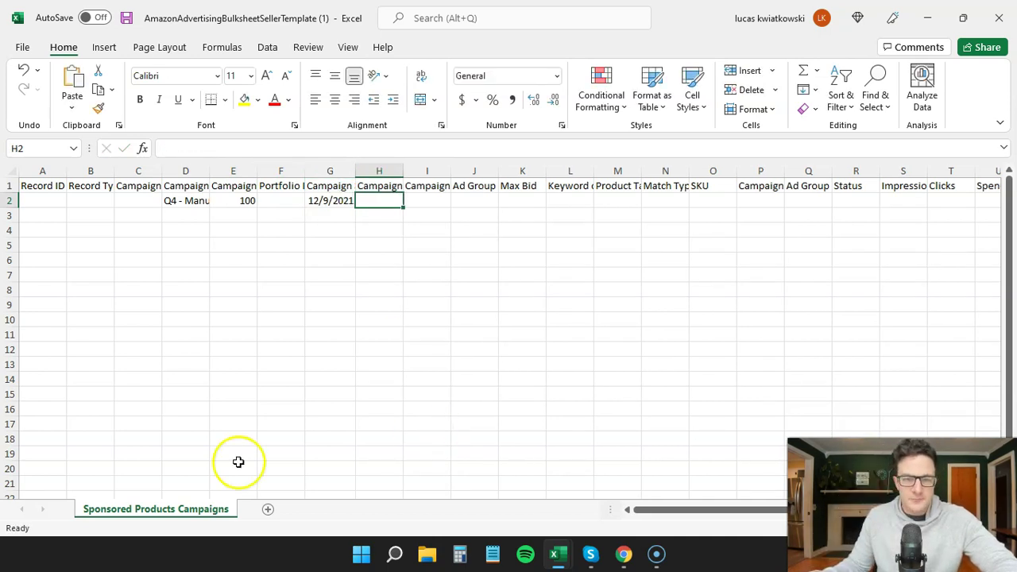
# Set the campaign's targeting type to Manual and its status to Enabled
pyautogui.click(366, 186)
pyautogui.click(423, 187)
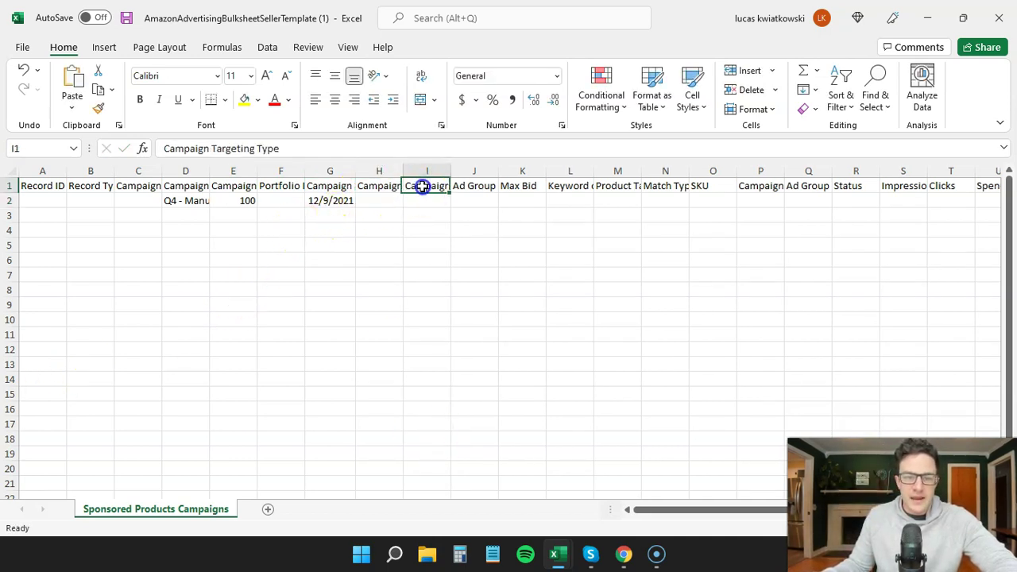
pyautogui.click(431, 202)
pyautogui.write('Manual')
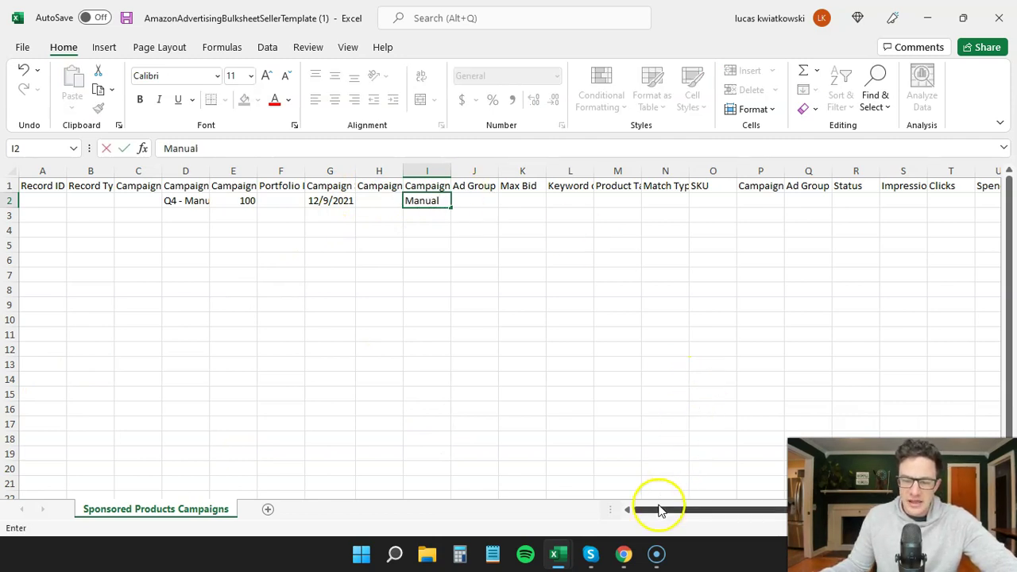
pyautogui.moveTo(659, 509); pyautogui.dragTo(738, 510)
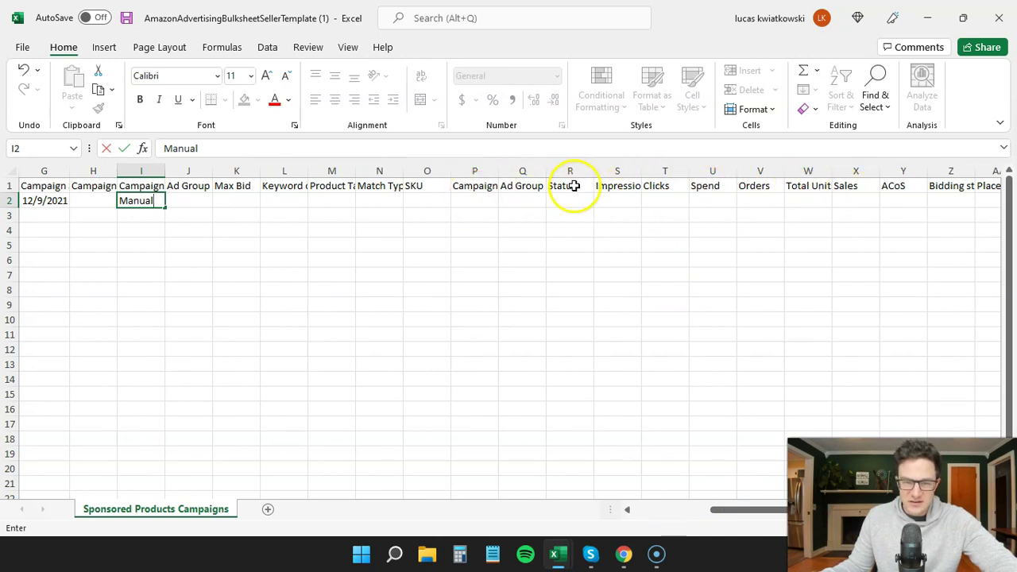
pyautogui.click(486, 185)
pyautogui.click(479, 202)
pyautogui.write('Enabled')
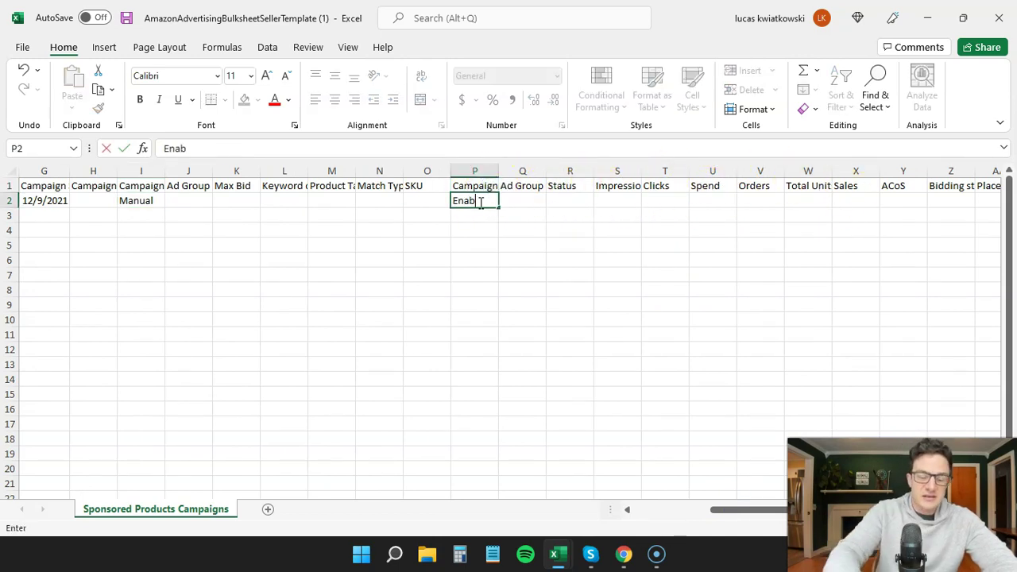
pyautogui.press('Return')
# Freeze the top header row of the bulksheet
pyautogui.click(348, 48)
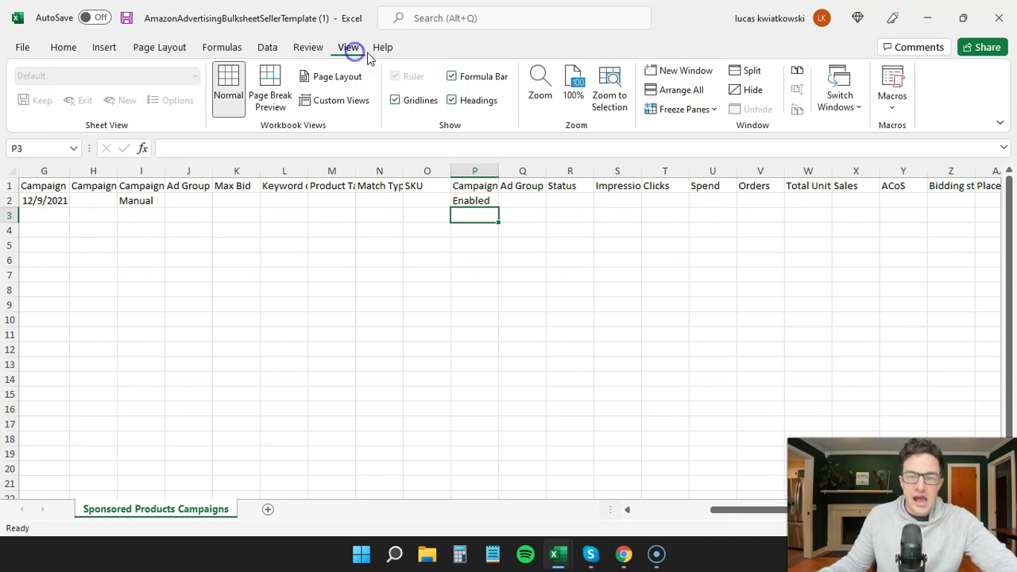
pyautogui.click(697, 113)
pyautogui.click(731, 175)
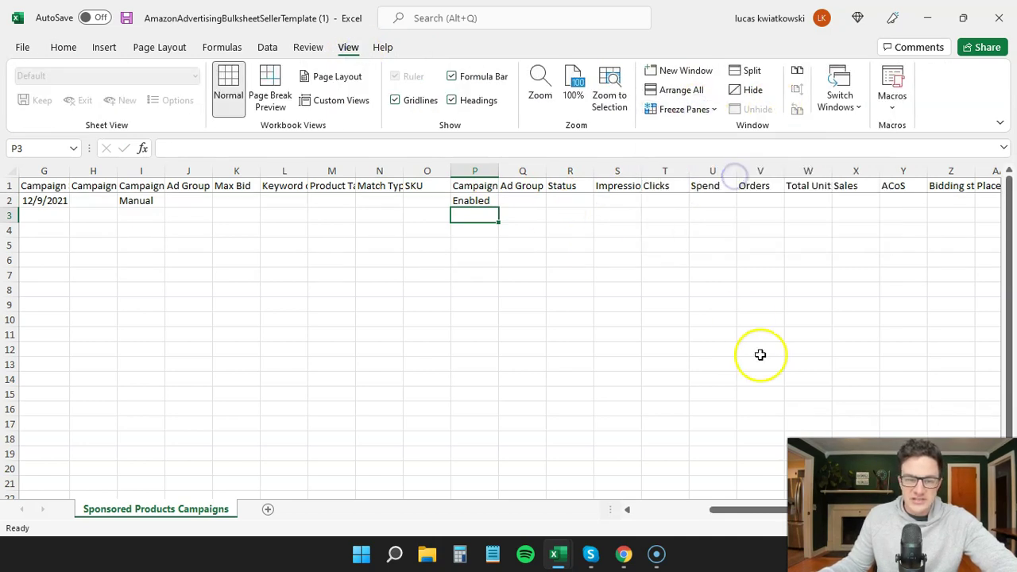
pyautogui.moveTo(739, 512); pyautogui.dragTo(667, 511)
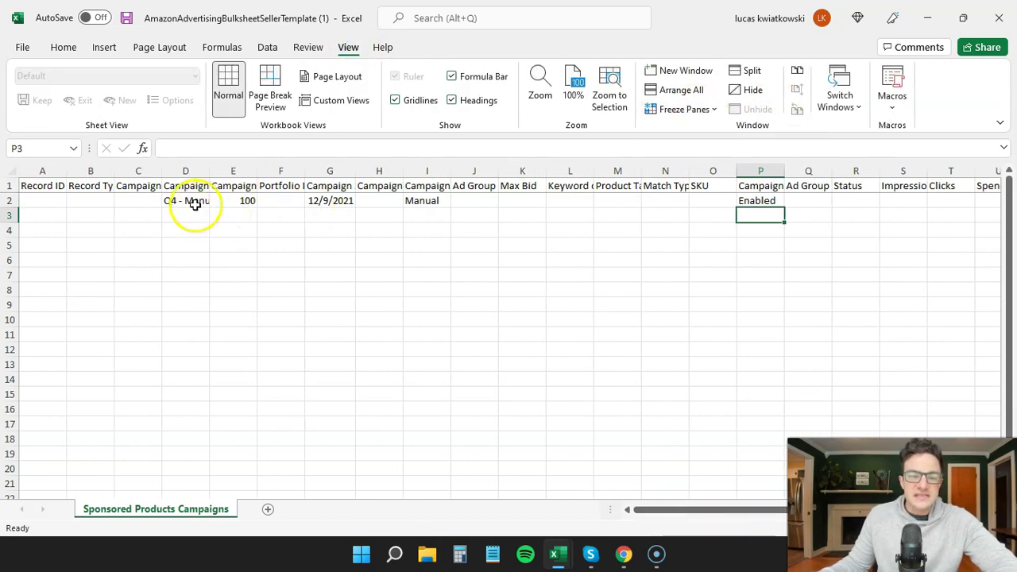
# Autofit column D to fit Q4 - Manual and copy that name into D3
pyautogui.moveTo(196, 204)
pyautogui.mouseDown()
pyautogui.moveTo(769, 202)
pyautogui.moveTo(208, 201)
pyautogui.mouseUp()
pyautogui.click(205, 170)
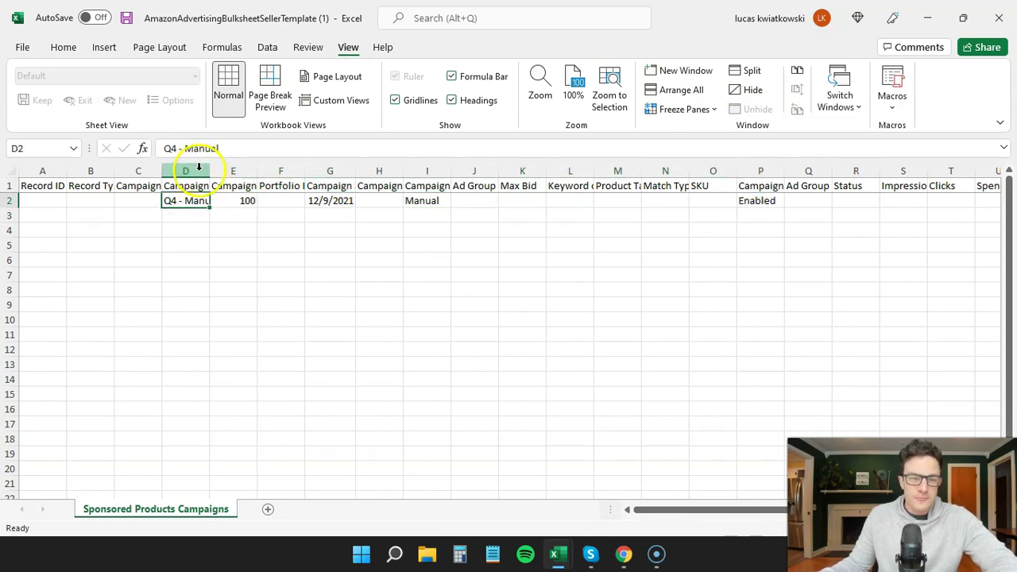
pyautogui.doubleClick(211, 168)
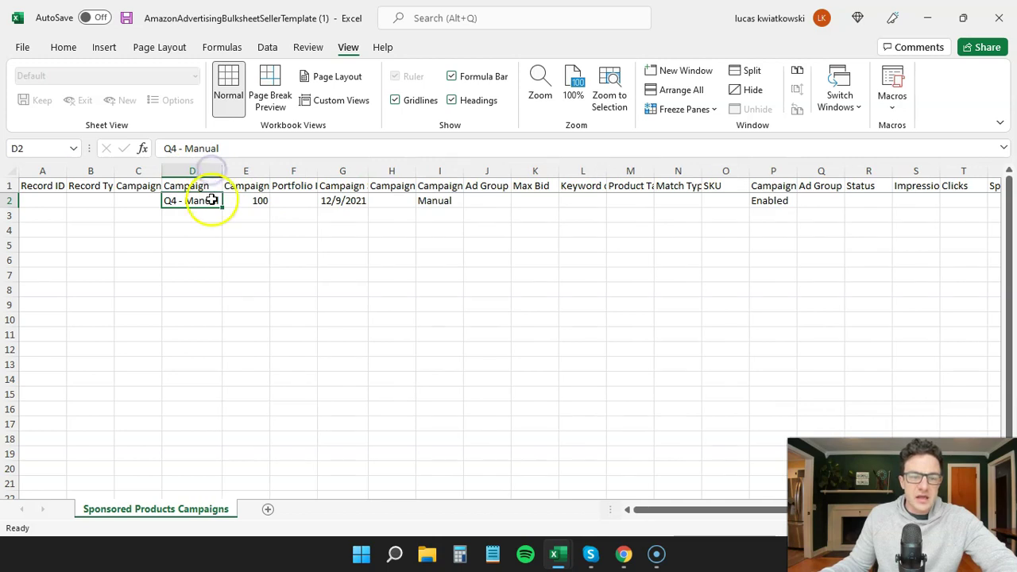
pyautogui.hotkey('ctrl', 'c')
pyautogui.click(205, 217)
pyautogui.hotkey('ctrl', 'v')
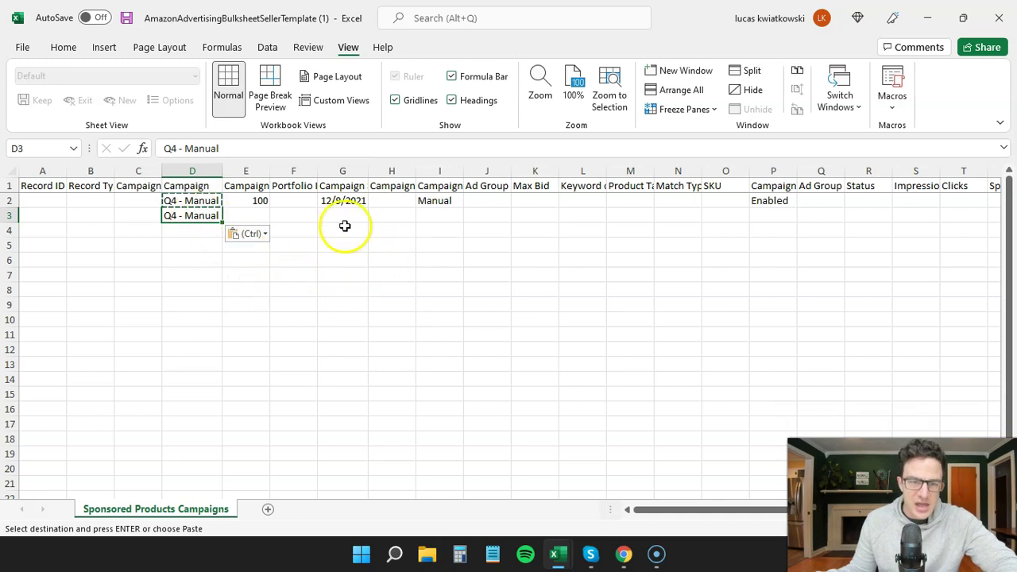
# Enter ad group 'Ad Group' with status Enabled and max bid 1.55 in row 3
pyautogui.click(488, 213)
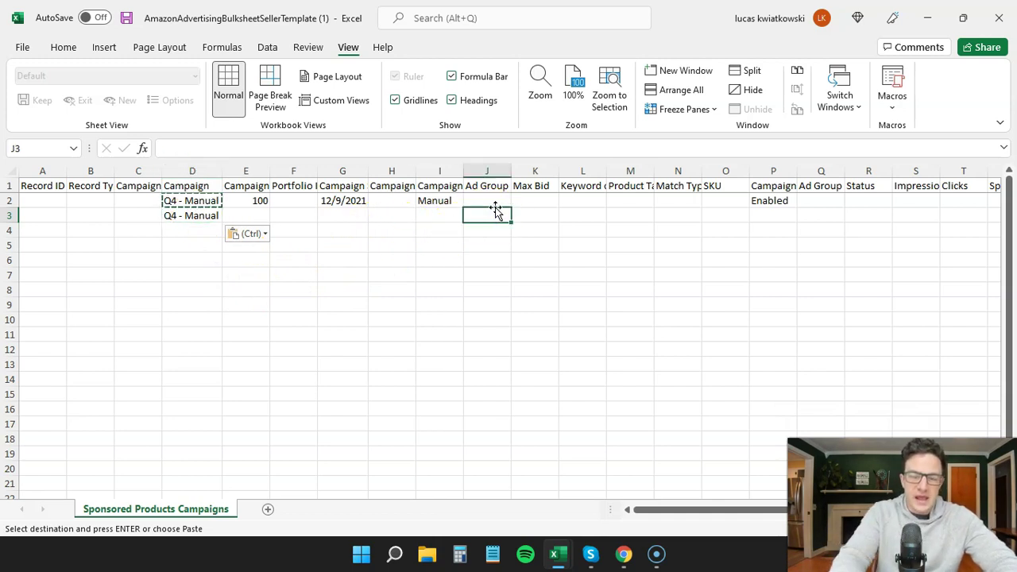
pyautogui.write('Ad Group')
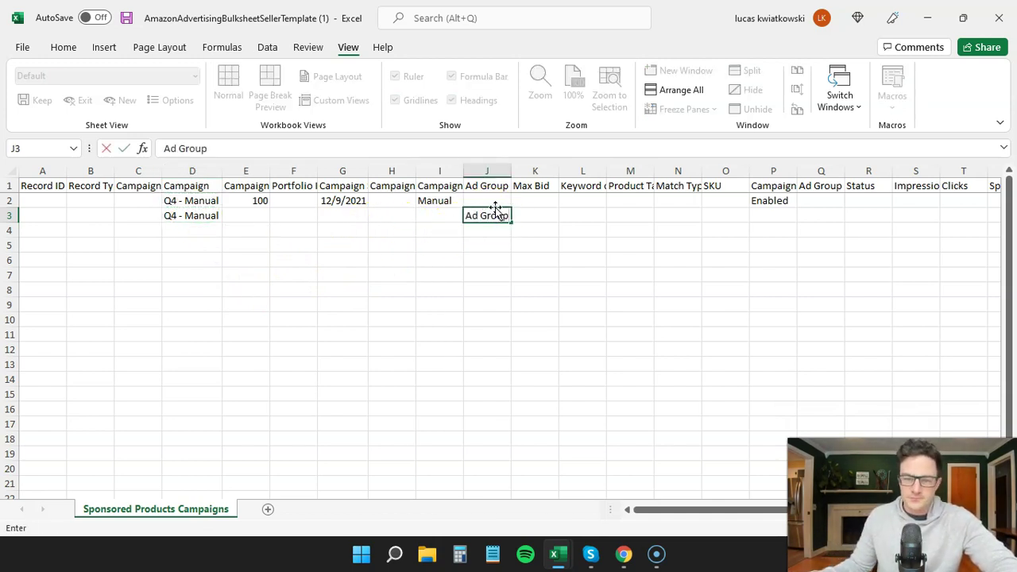
pyautogui.click(790, 209)
pyautogui.click(826, 214)
pyautogui.write('Enabled')
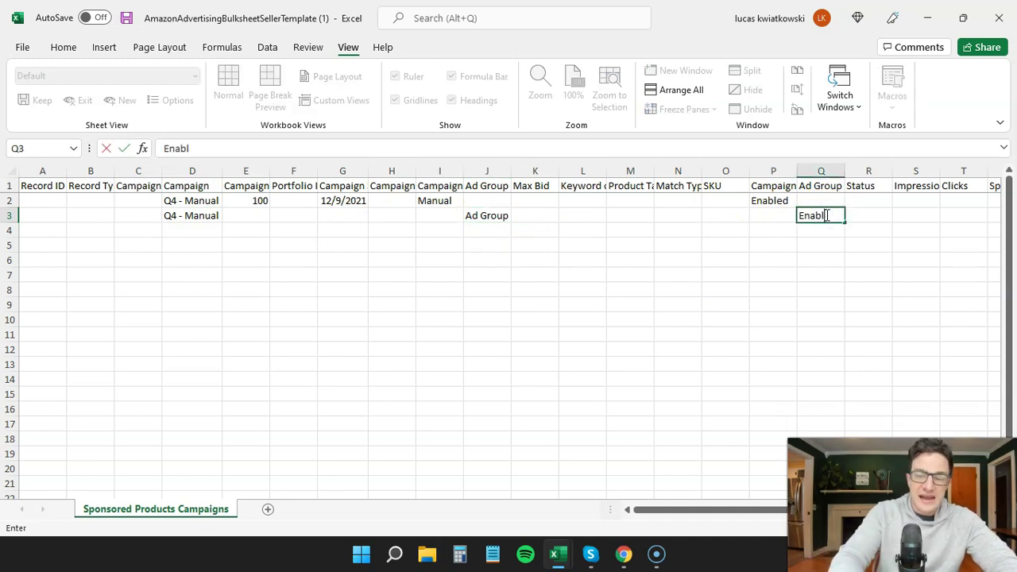
pyautogui.press('Return')
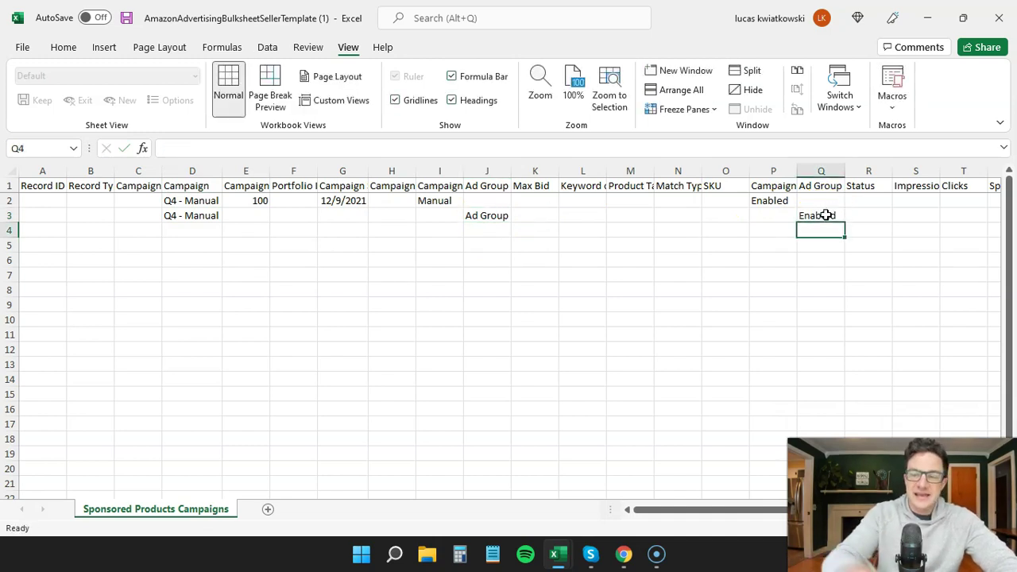
pyautogui.click(543, 189)
pyautogui.click(540, 220)
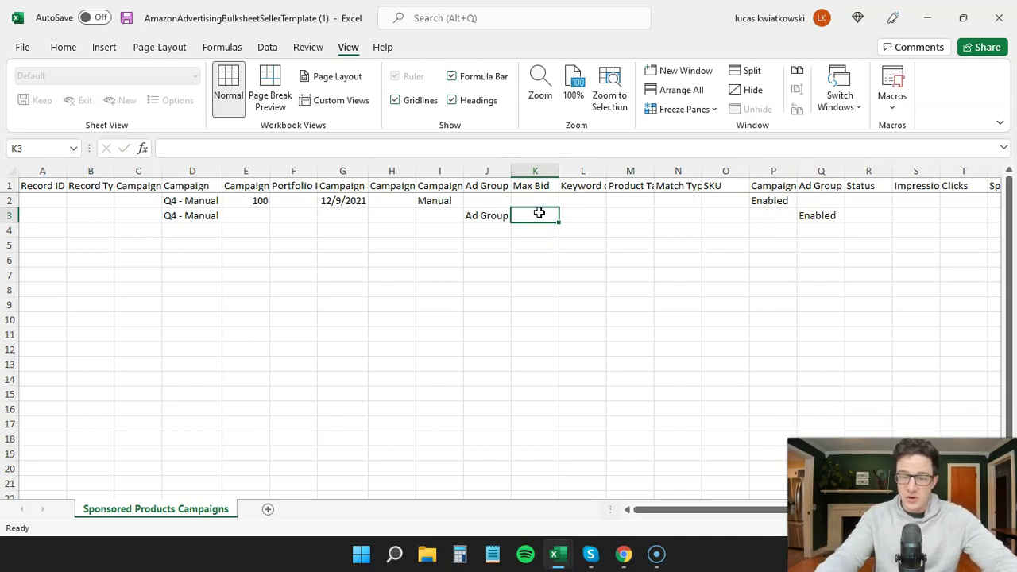
pyautogui.write('1.55')
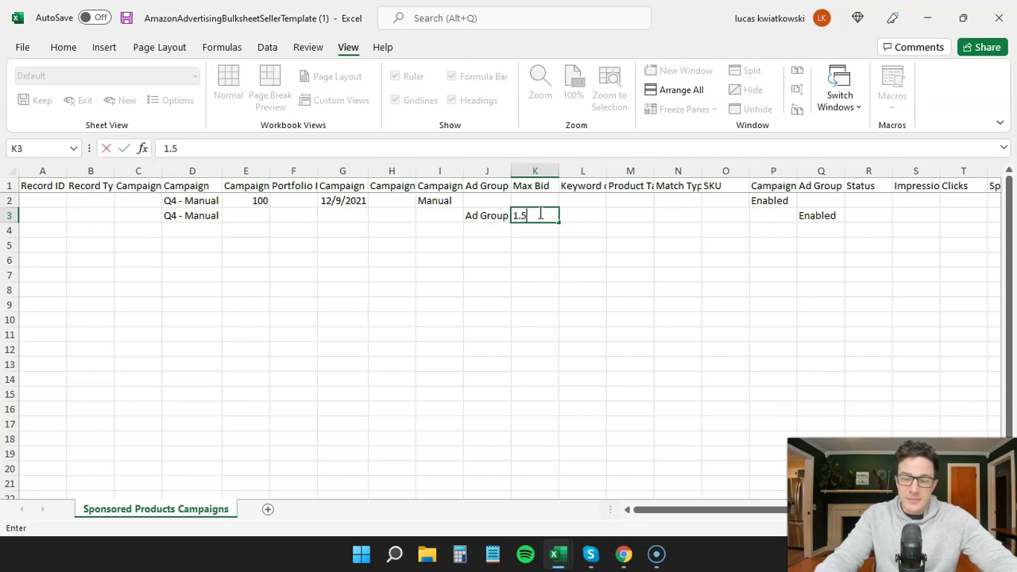
pyautogui.press('Return')
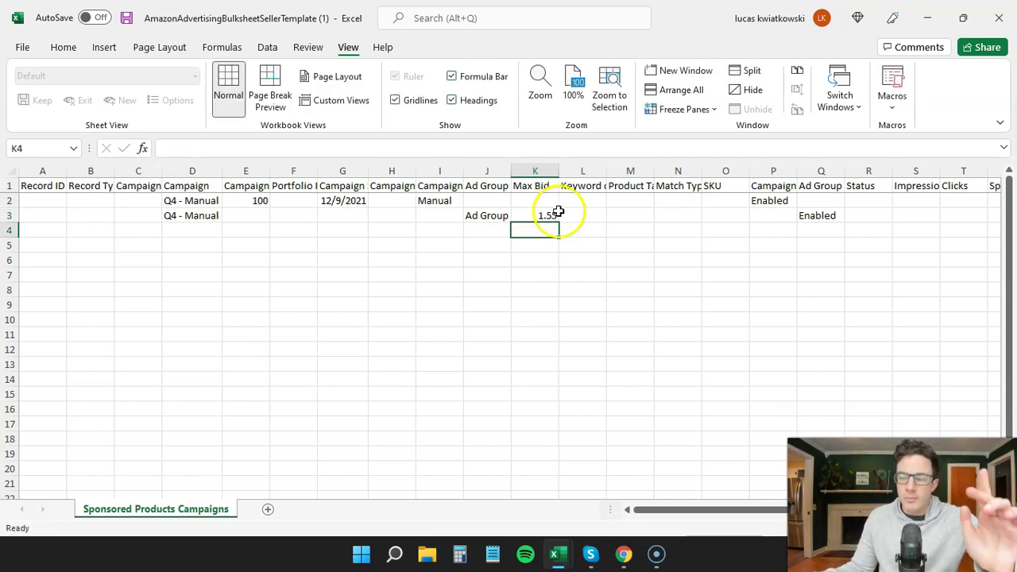
pyautogui.moveTo(558, 561)
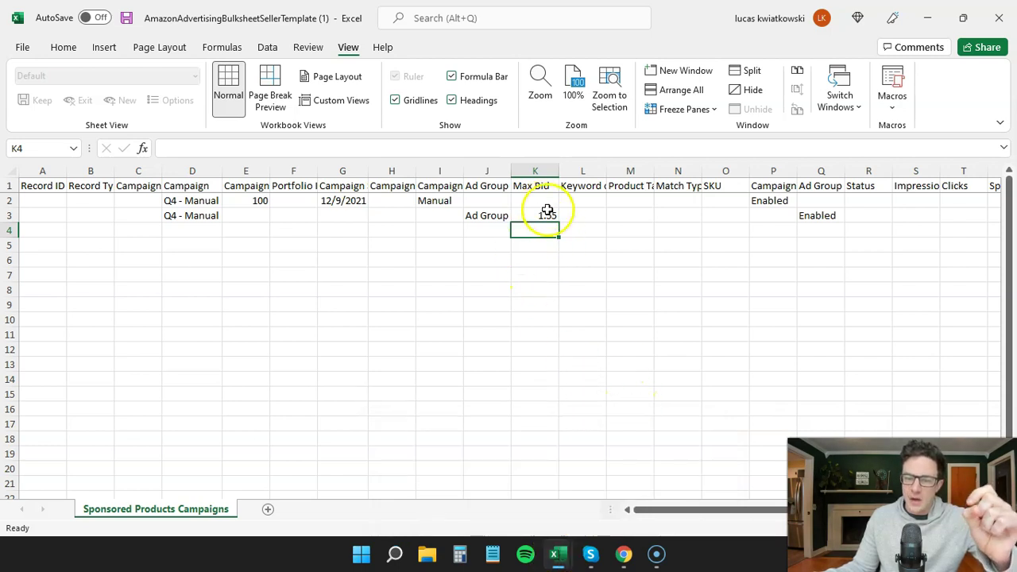
# Switch to the search-term report workbook and select the CPC values of keywords 1–50
pyautogui.click(609, 483)
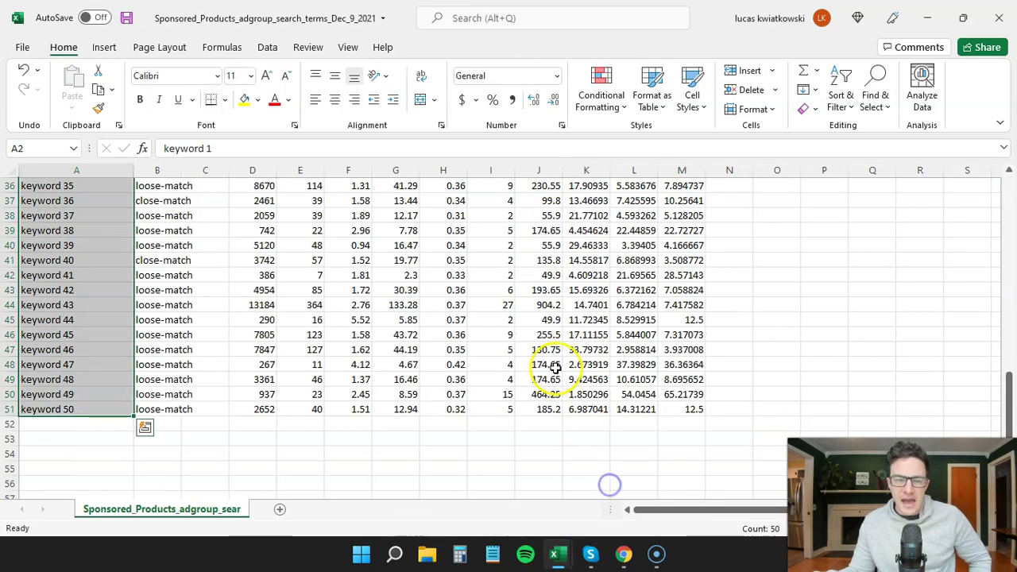
pyautogui.moveTo(1008, 397); pyautogui.dragTo(985, 358)
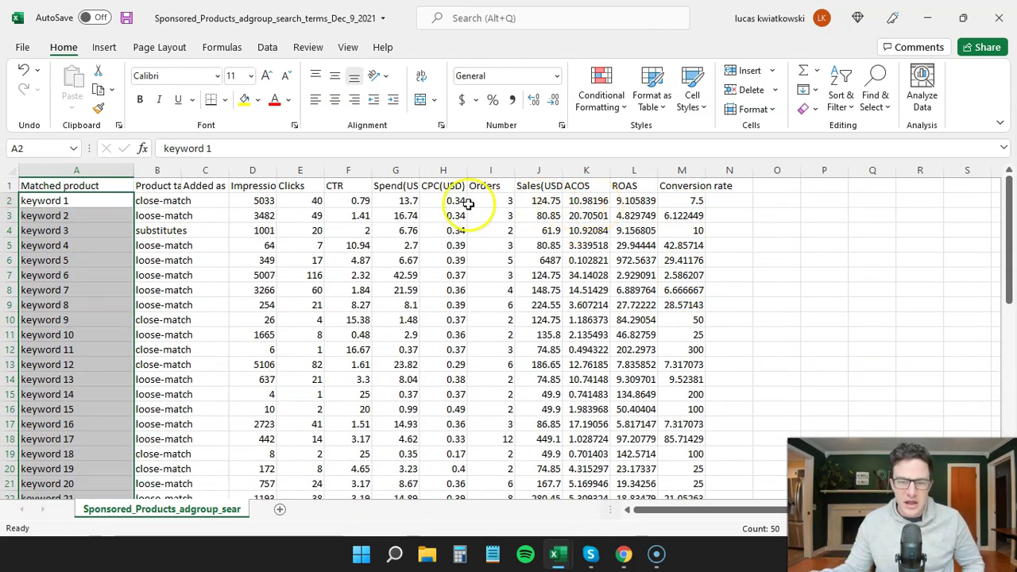
pyautogui.moveTo(455, 203); pyautogui.dragTo(460, 471)
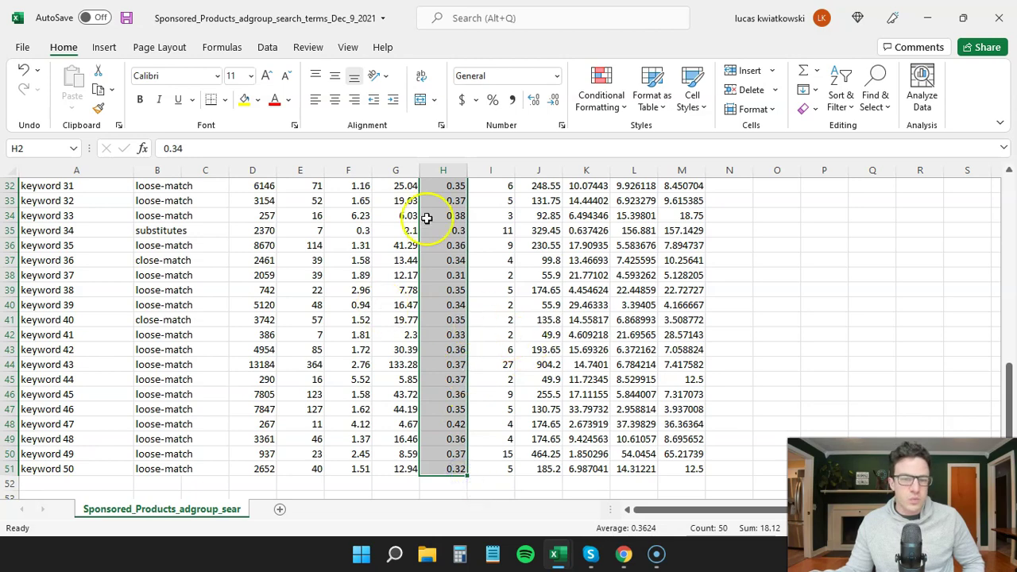
pyautogui.moveTo(1009, 378); pyautogui.dragTo(1009, 184)
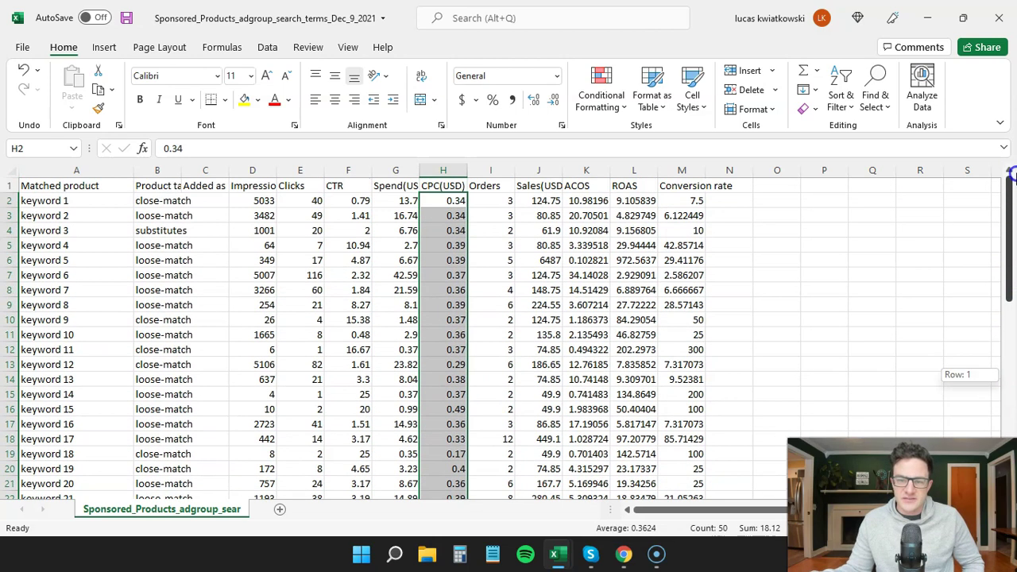
pyautogui.click(495, 171)
# Insert a bid column before Orders with =H2*1.2 filled down all 50 keyword rows
pyautogui.rightClick(498, 173)
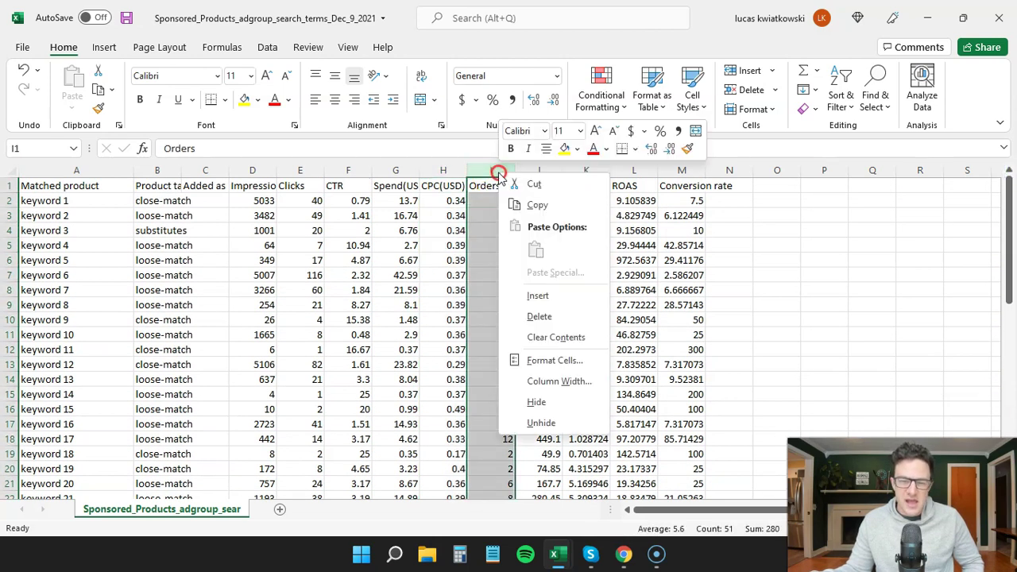
pyautogui.click(540, 295)
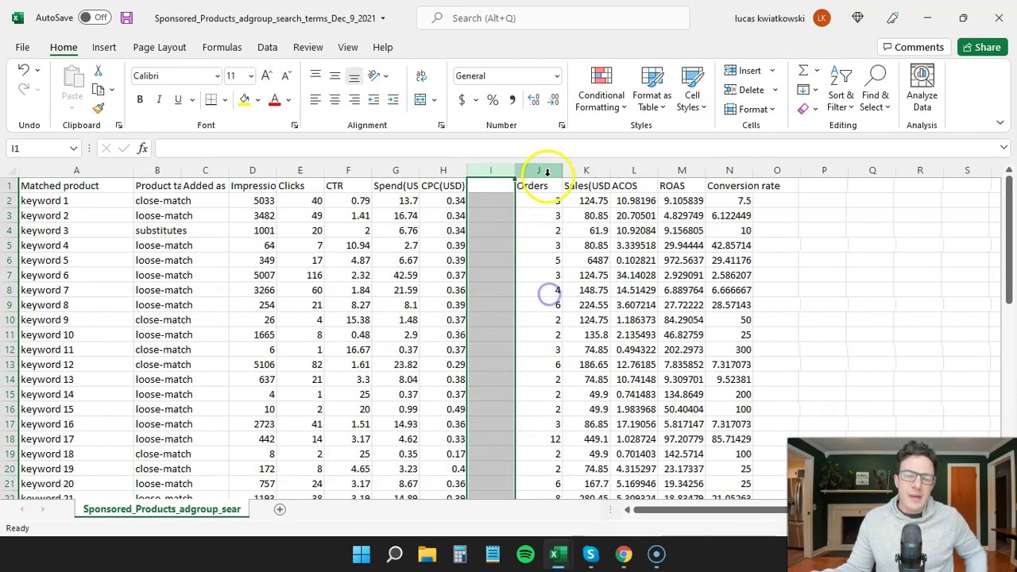
pyautogui.click(499, 202)
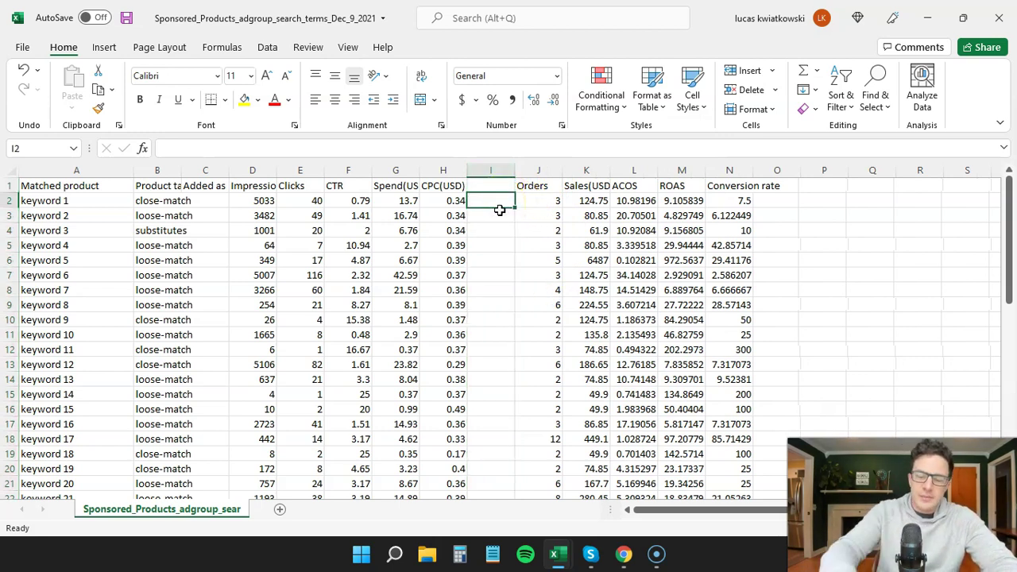
pyautogui.write('=')
pyautogui.click(450, 201)
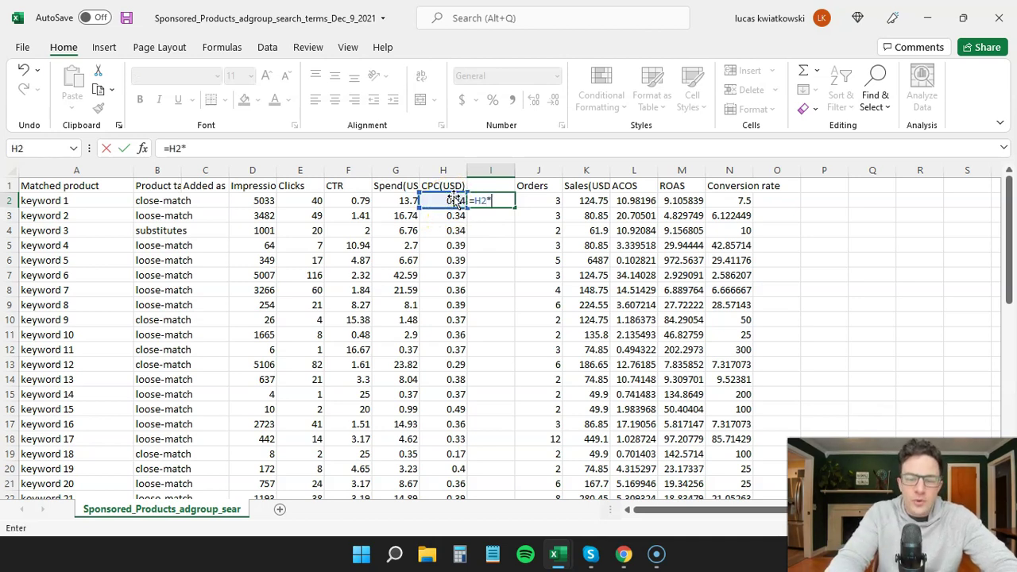
pyautogui.write('*1.2')
pyautogui.press('Return')
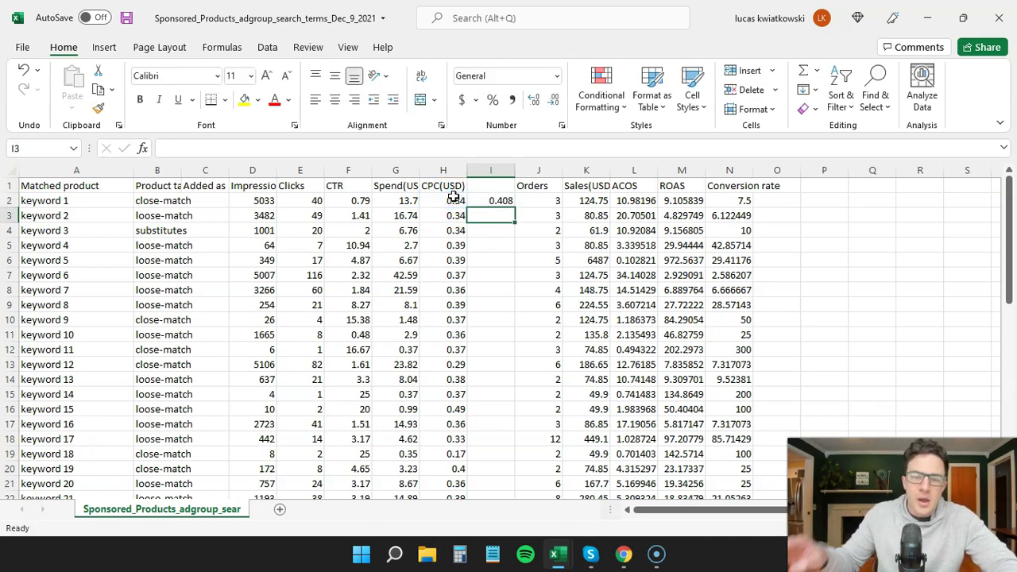
pyautogui.click(480, 210)
pyautogui.click(500, 202)
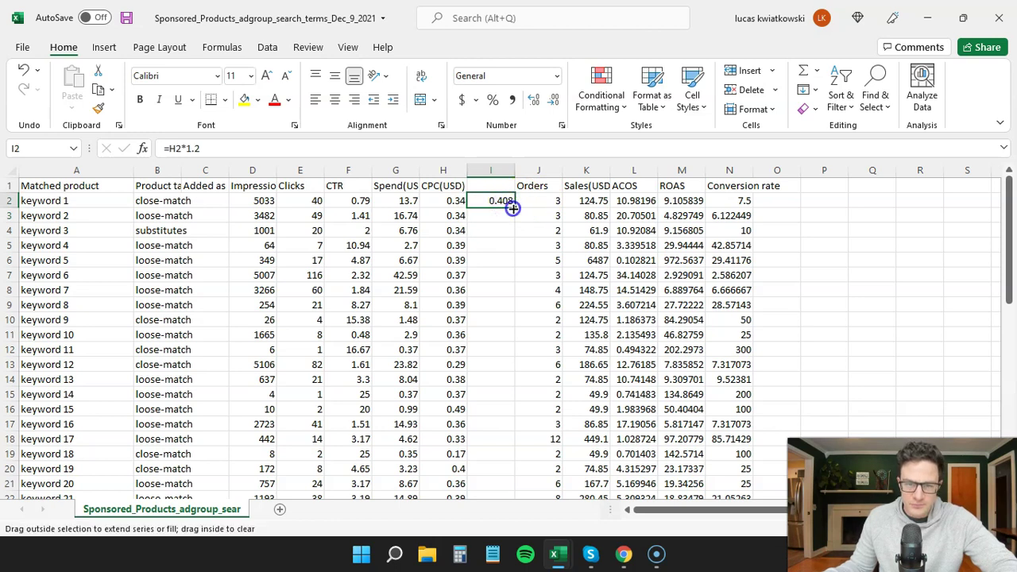
pyautogui.doubleClick(513, 207)
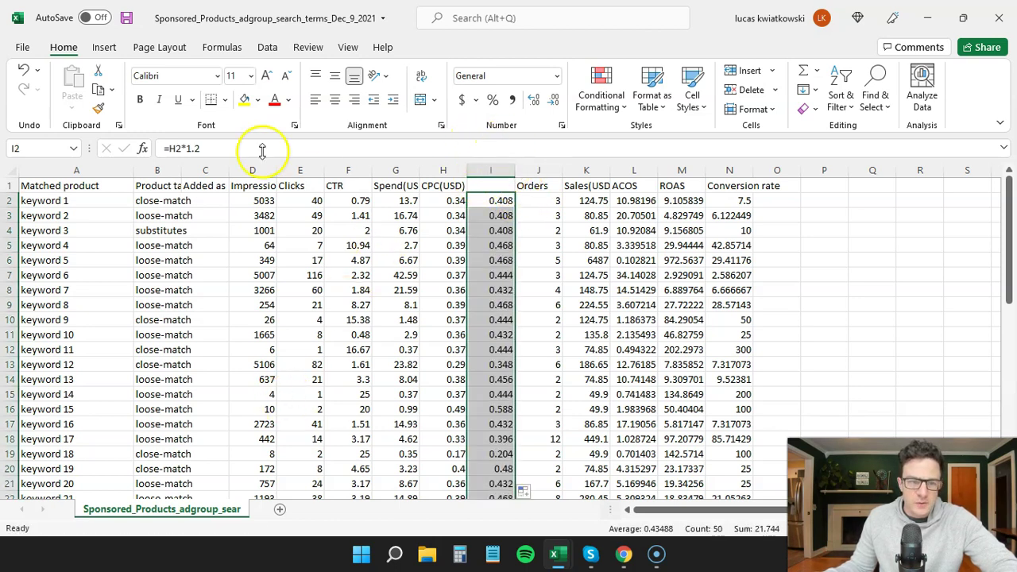
# Format the bid column as Number with two decimals
pyautogui.click(492, 170)
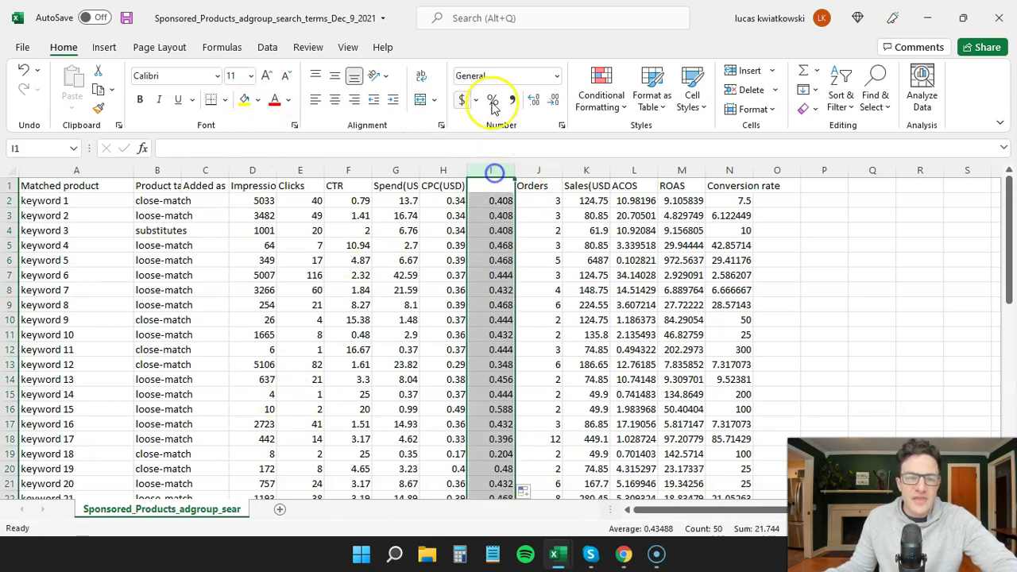
pyautogui.click(562, 127)
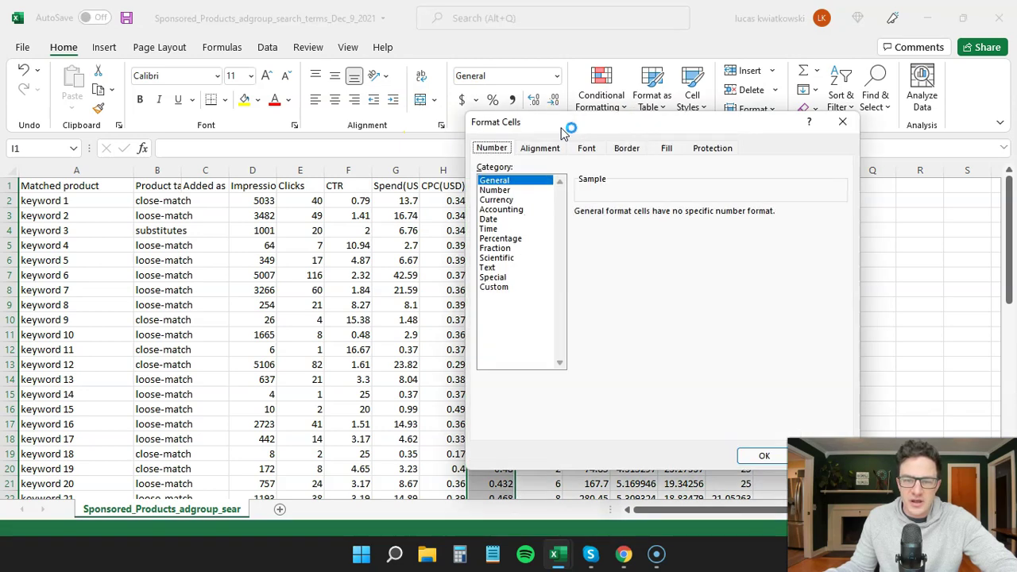
pyautogui.click(495, 190)
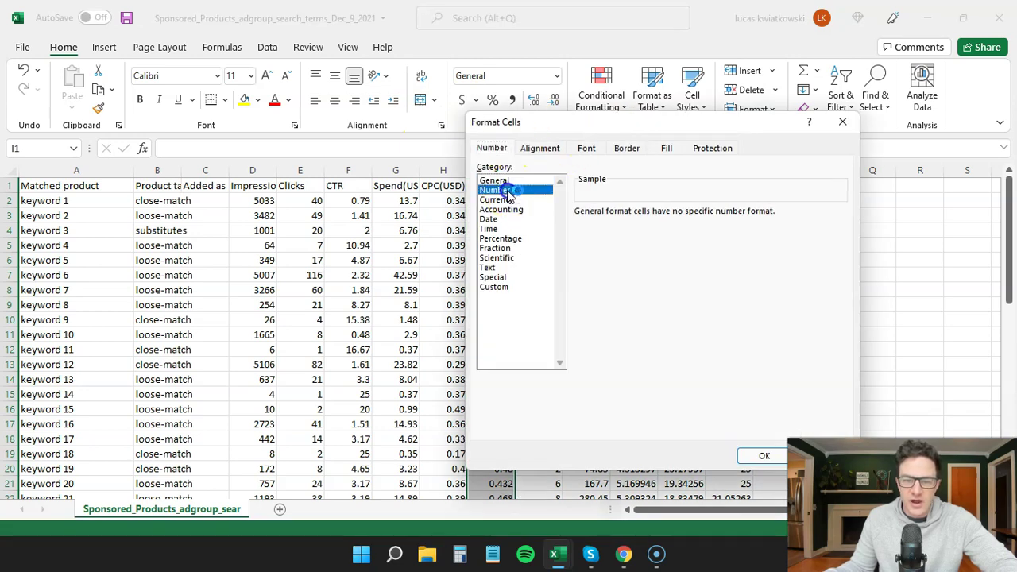
pyautogui.click(759, 456)
pyautogui.moveTo(499, 205); pyautogui.dragTo(497, 245)
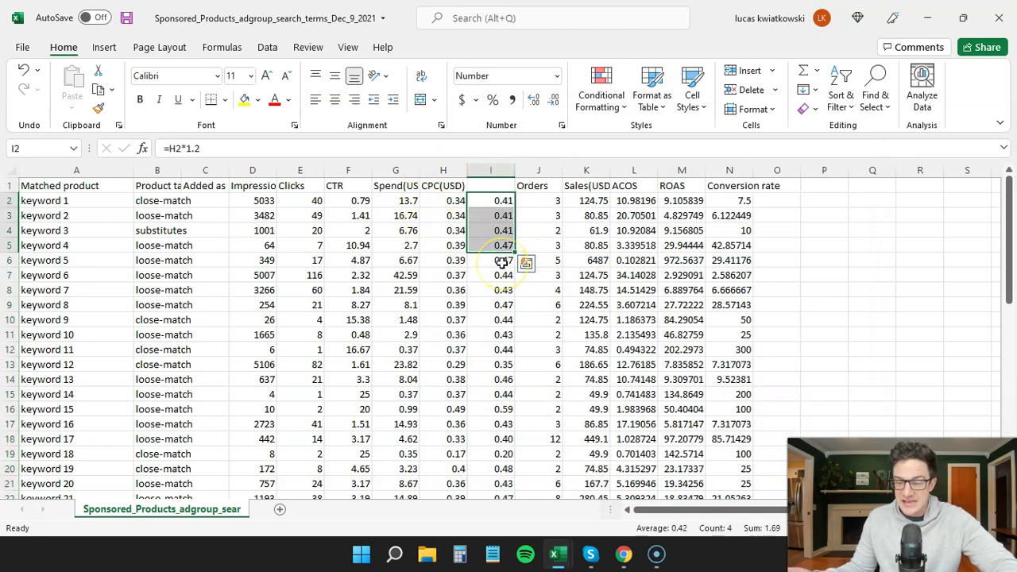
# In the bulksheet, change the ad group's max bid in K3 to 0.25
pyautogui.moveTo(559, 554)
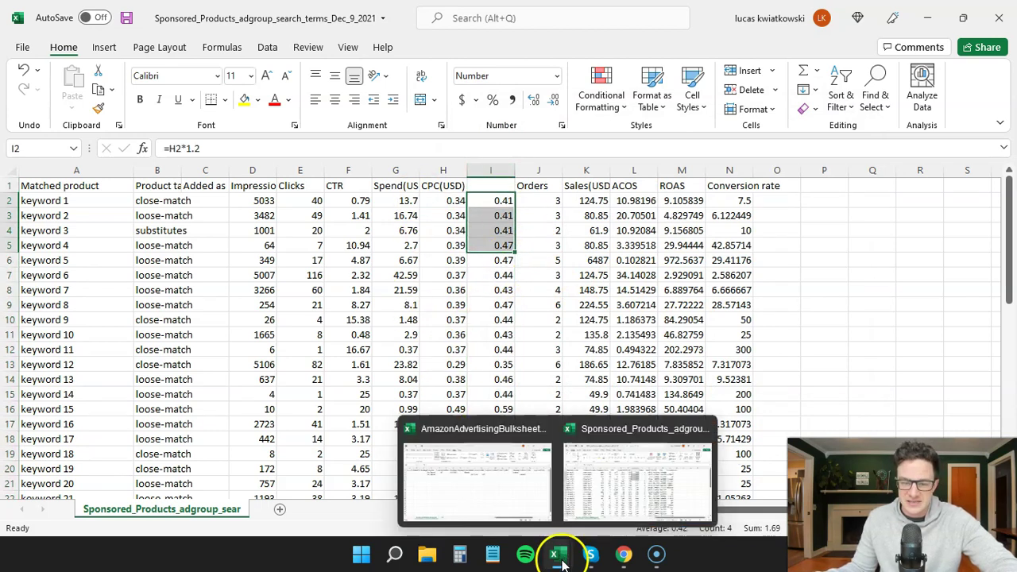
pyautogui.click(456, 461)
pyautogui.click(548, 217)
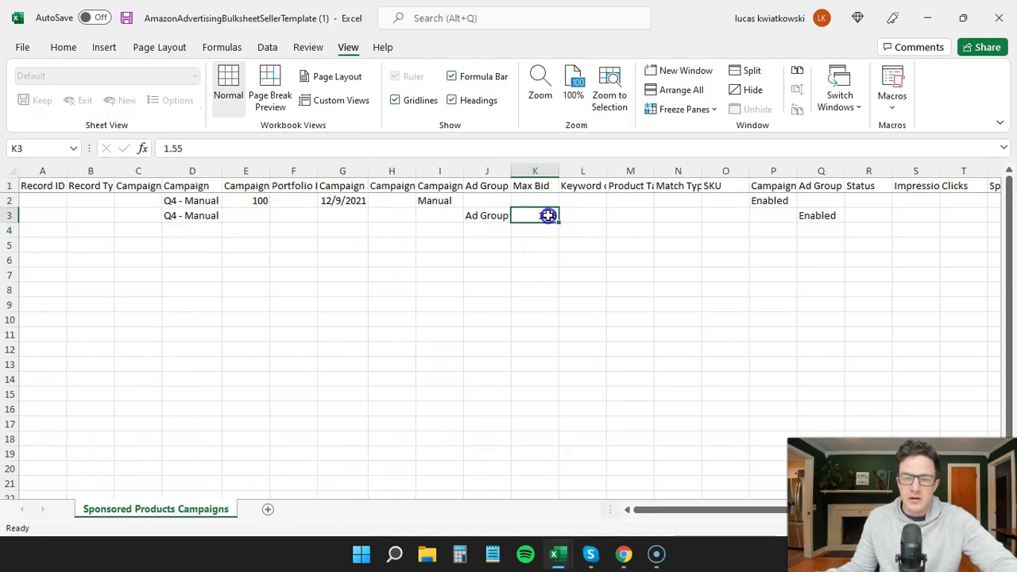
pyautogui.write('.25')
pyautogui.press('Return')
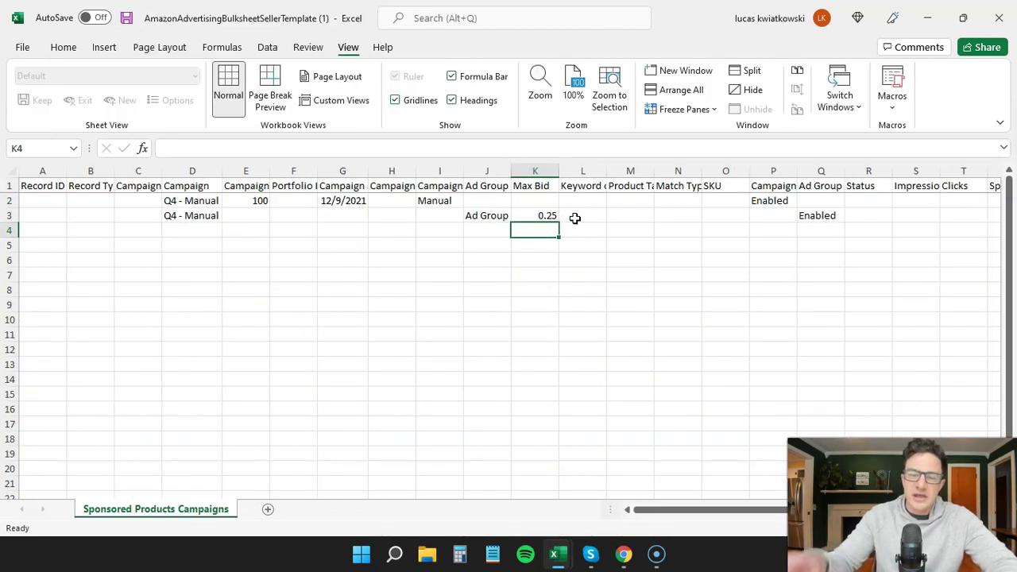
# Copy the ad group details into row 4 and add product SKU with status Enabled
pyautogui.moveTo(193, 216); pyautogui.dragTo(481, 221)
pyautogui.hotkey('ctrl', 'c')
pyautogui.click(188, 230)
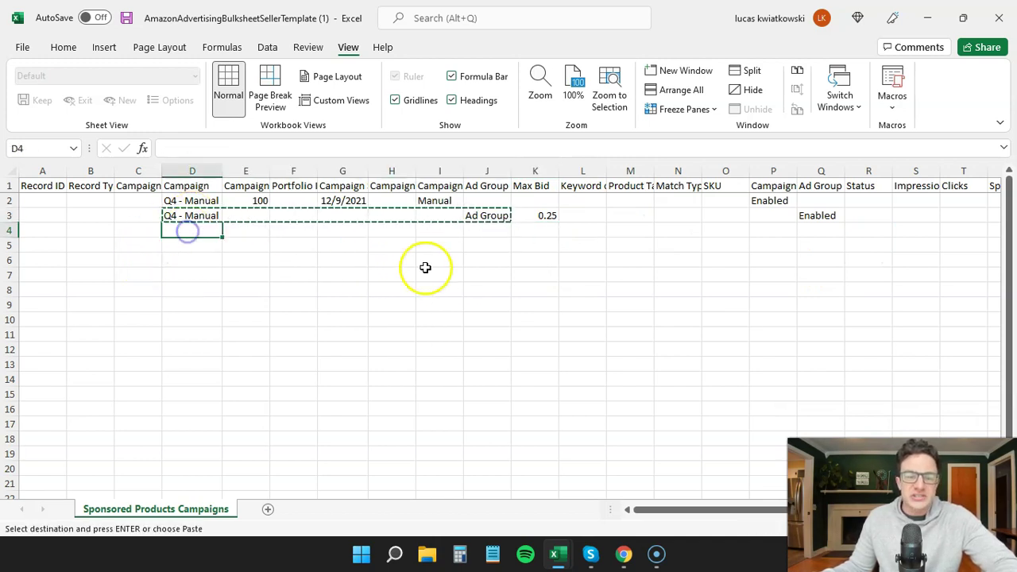
pyautogui.hotkey('ctrl', 'v')
pyautogui.press('Escape')
pyautogui.click(725, 230)
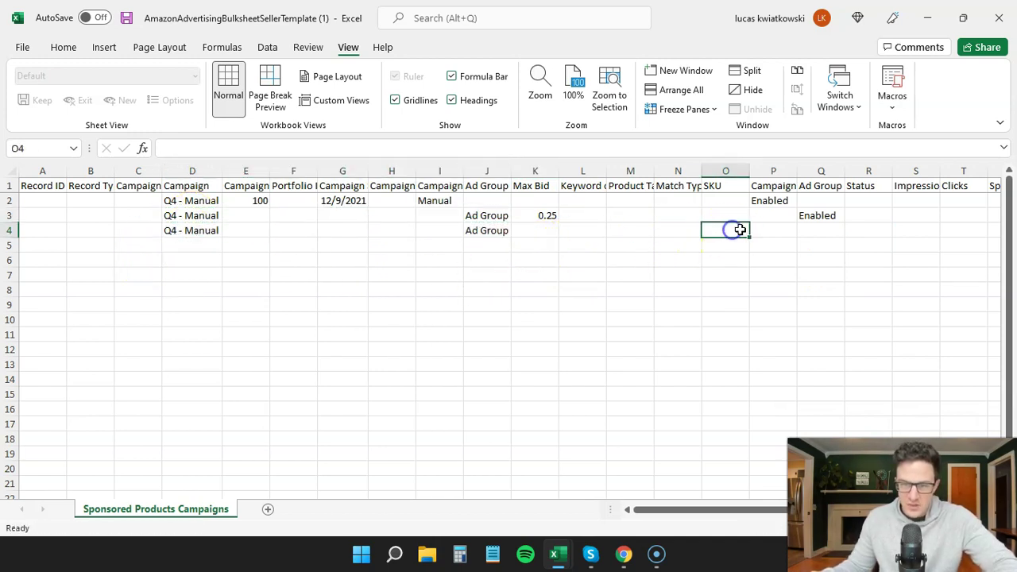
pyautogui.write('SKU')
pyautogui.press('Tab')
pyautogui.press('Tab')
pyautogui.press('Tab')
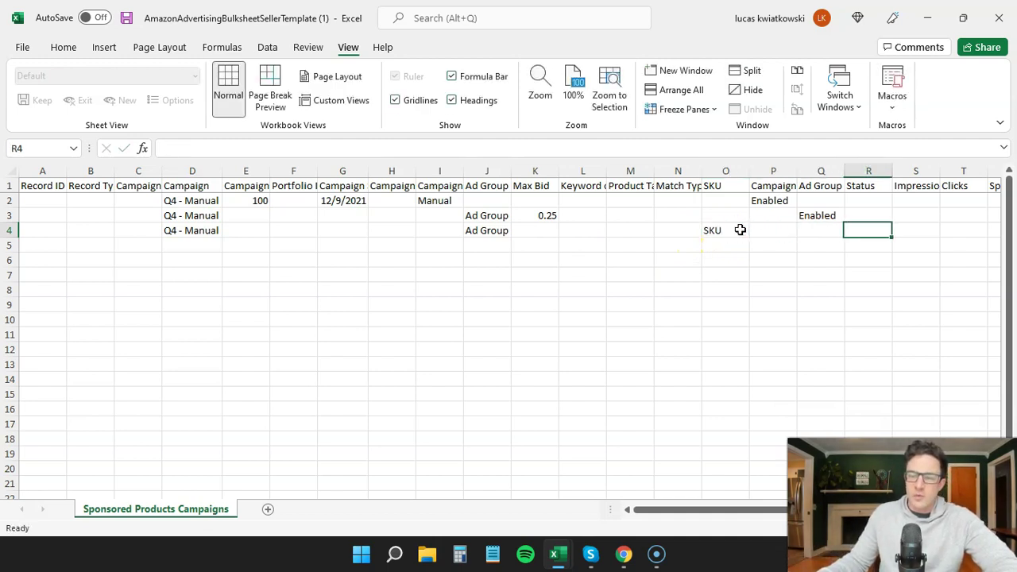
pyautogui.write('Enabled')
pyautogui.press('Return')
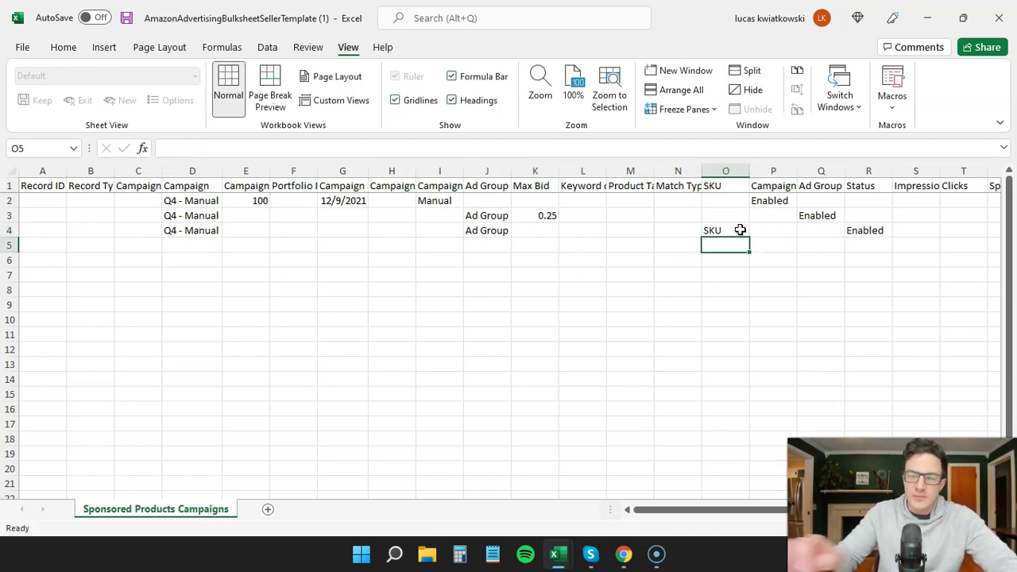
# Duplicate the product row into row 5 as SKU 2, also Enabled
pyautogui.moveTo(203, 231); pyautogui.dragTo(715, 229)
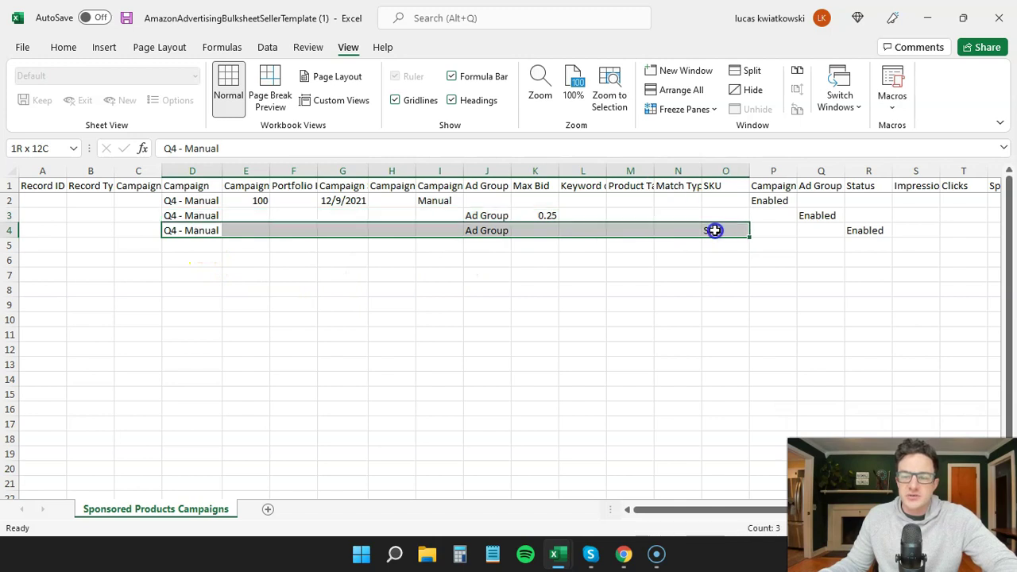
pyautogui.hotkey('ctrl', 'c')
pyautogui.click(191, 244)
pyautogui.hotkey('ctrl', 'v')
pyautogui.press('ctrl')
pyautogui.click(718, 245)
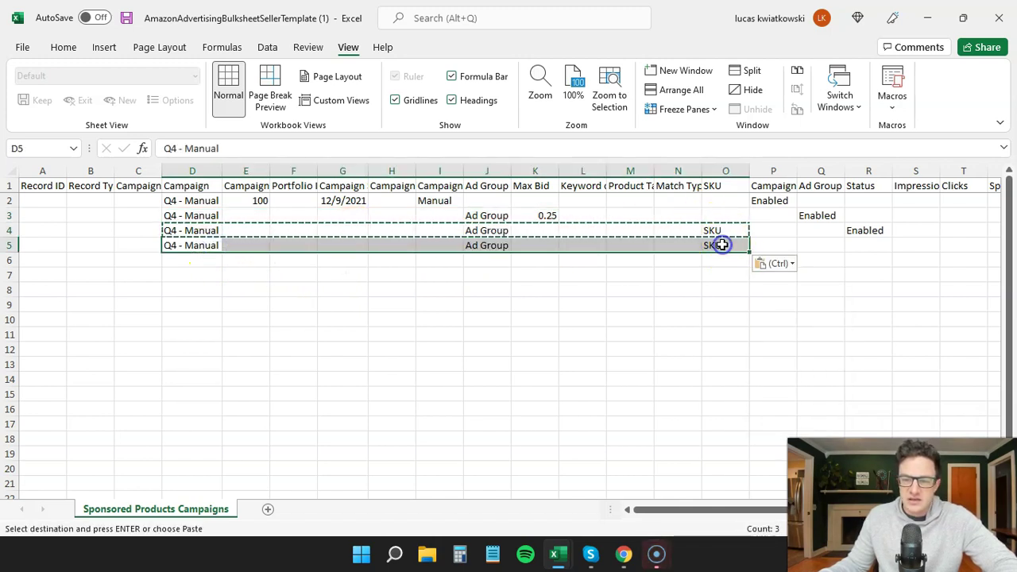
pyautogui.click(262, 151)
pyautogui.write('2')
pyautogui.press('Return')
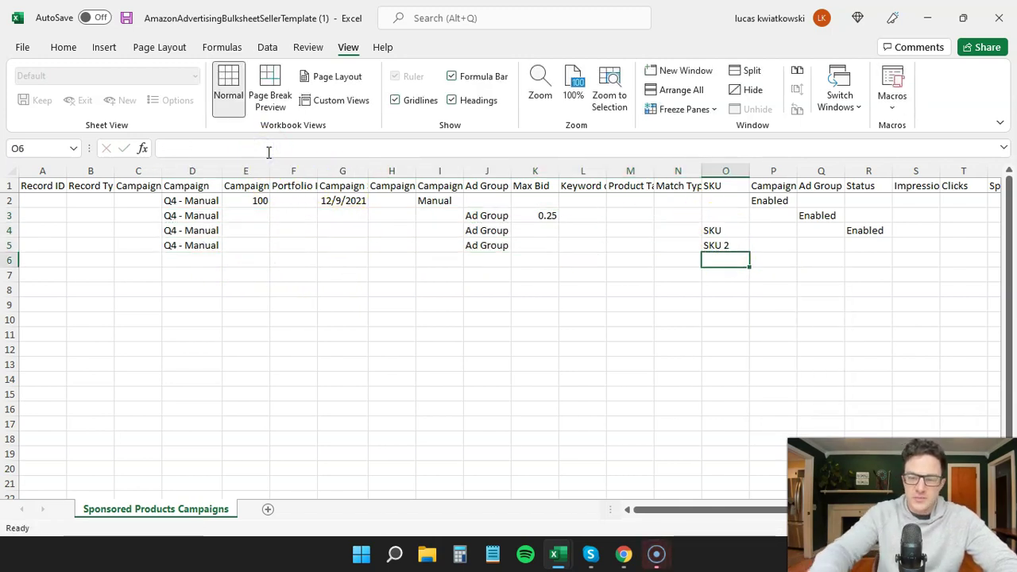
pyautogui.click(867, 232)
pyautogui.moveTo(892, 238); pyautogui.dragTo(892, 247)
pyautogui.click(484, 318)
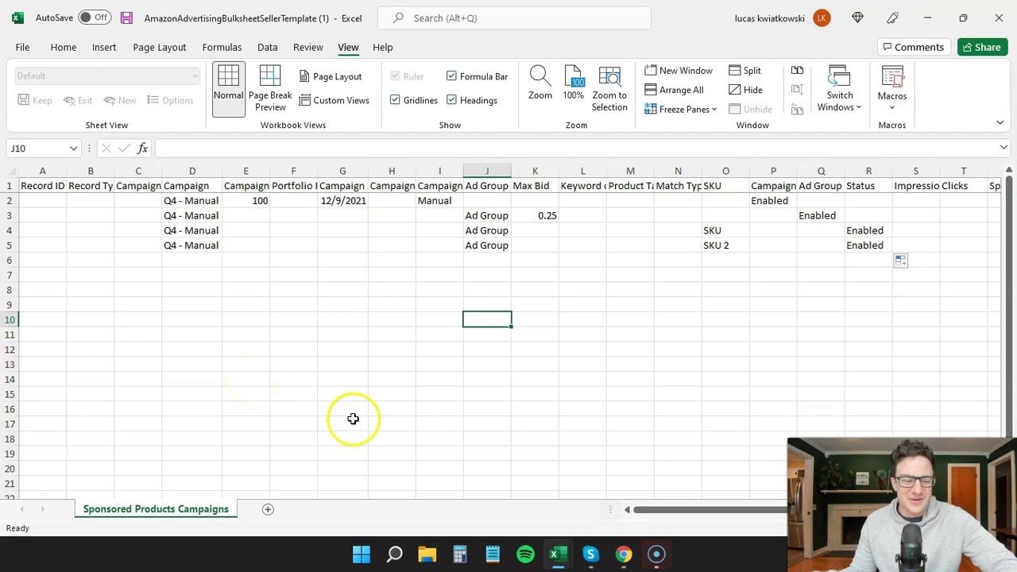
# Copy the 50 keywords from the search terms workbook and paste them at L6 of the bulksheet
pyautogui.moveTo(556, 550)
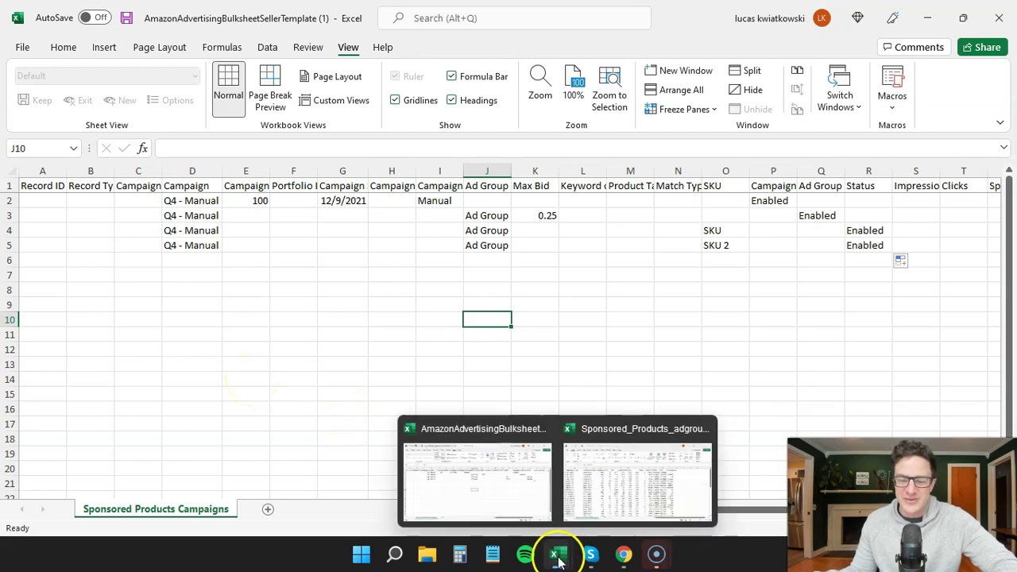
pyautogui.click(616, 484)
pyautogui.moveTo(103, 197); pyautogui.dragTo(101, 472)
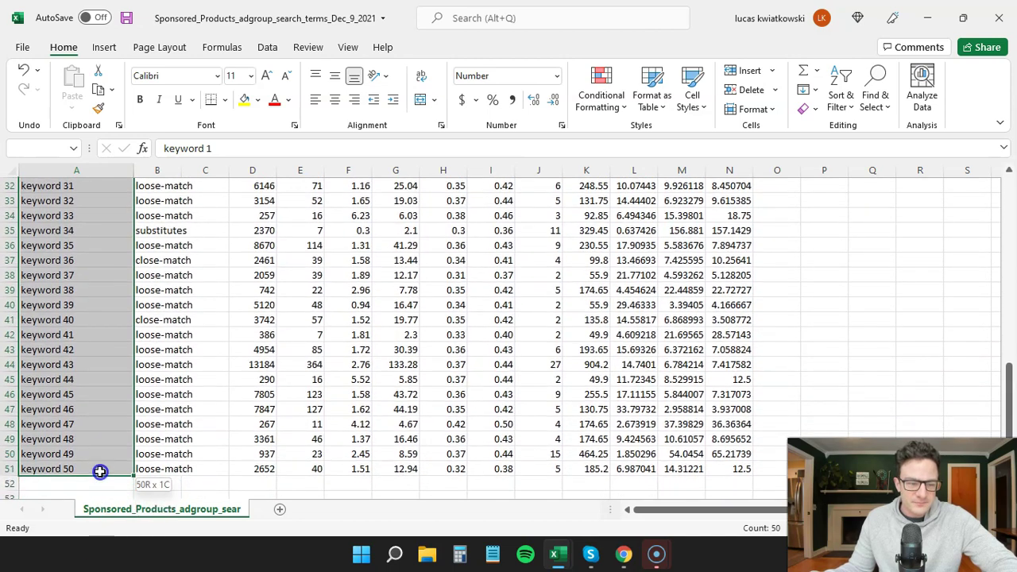
pyautogui.hotkey('ctrl', 'c')
pyautogui.moveTo(556, 551)
pyautogui.click(406, 444)
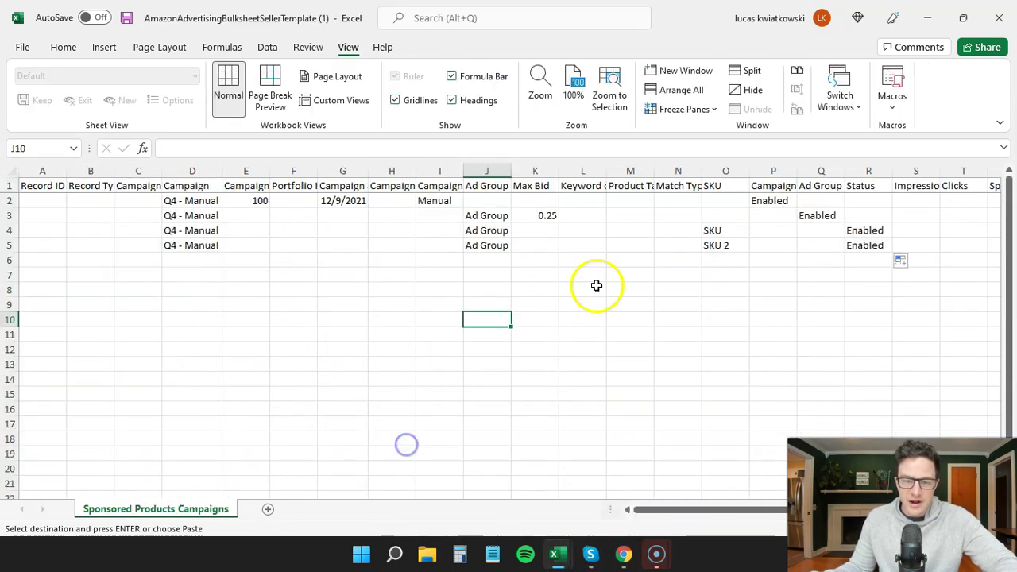
pyautogui.click(589, 186)
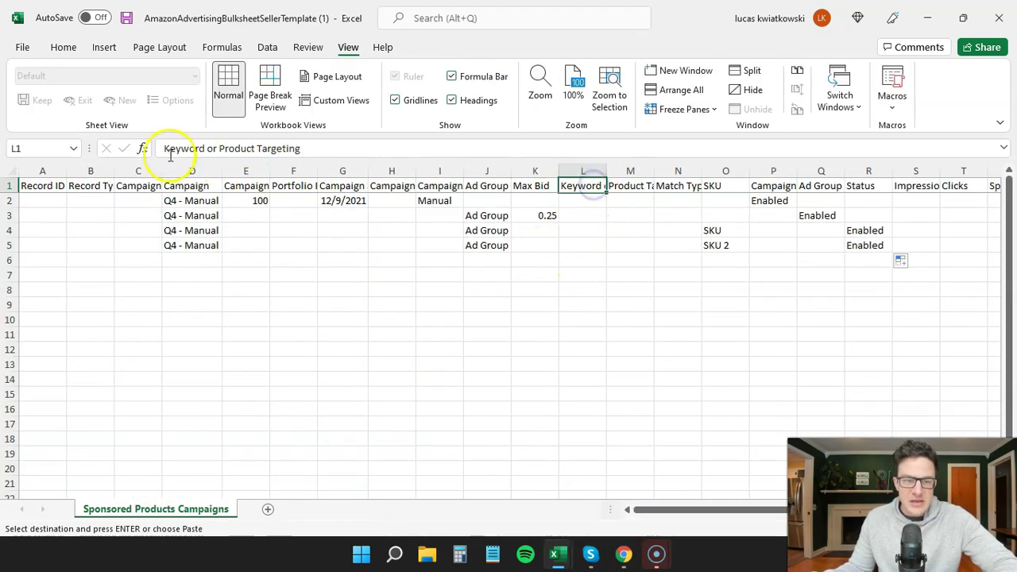
pyautogui.click(581, 259)
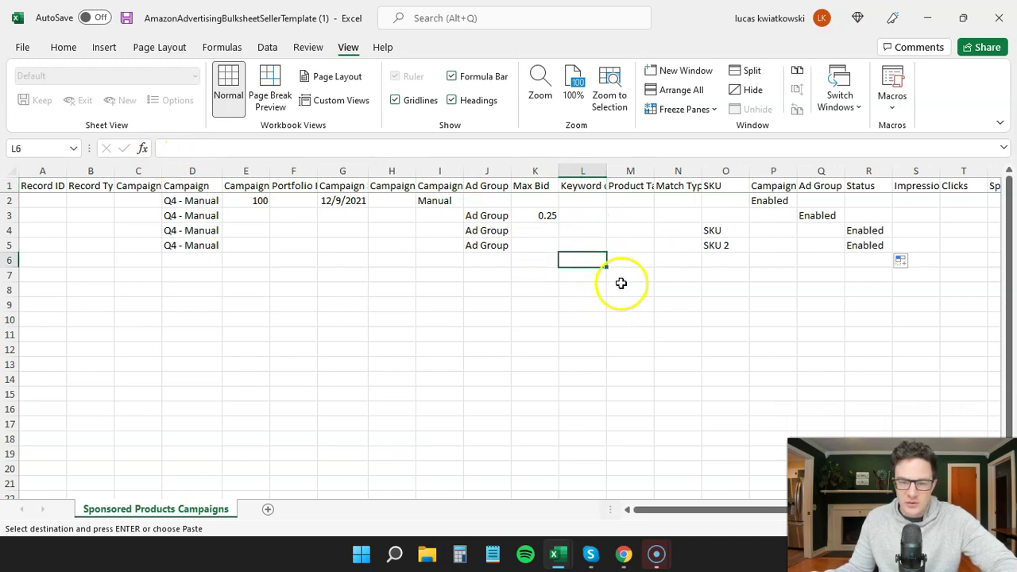
pyautogui.hotkey('ctrl', 'v')
# Fill Q4 - Manual and Ad Group down beside every keyword row
pyautogui.click(204, 245)
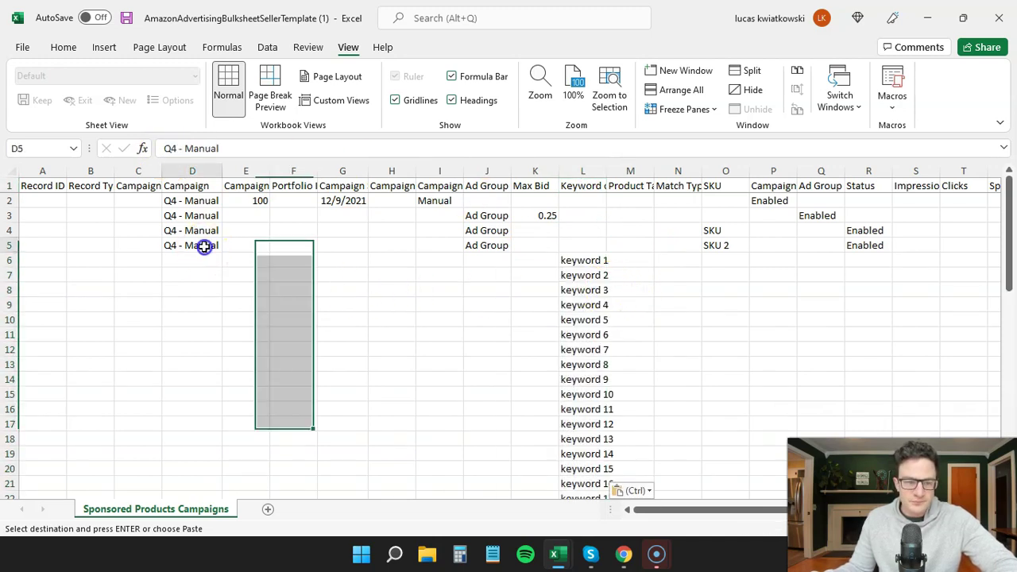
pyautogui.doubleClick(224, 254)
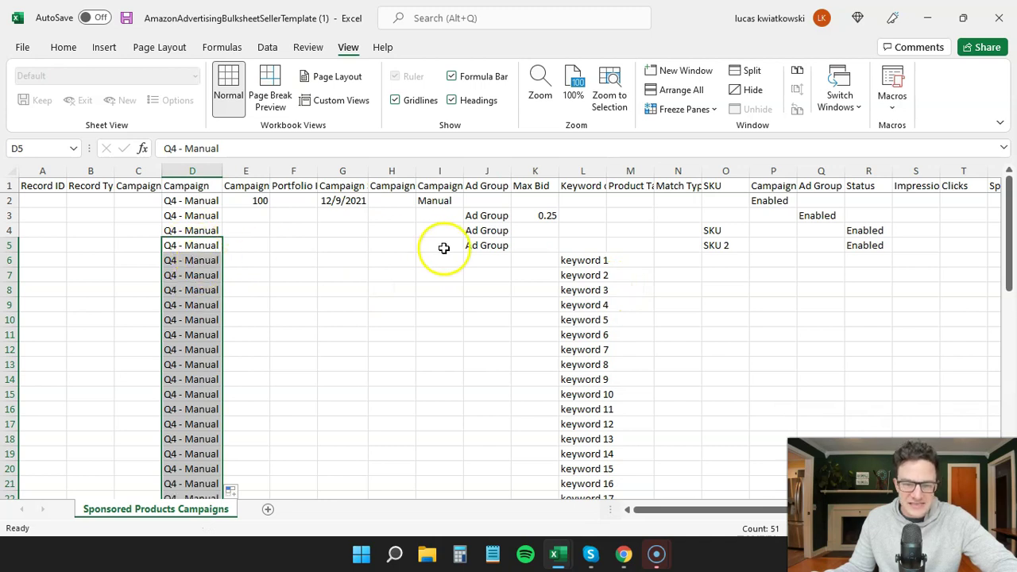
pyautogui.click(491, 246)
pyautogui.doubleClick(509, 254)
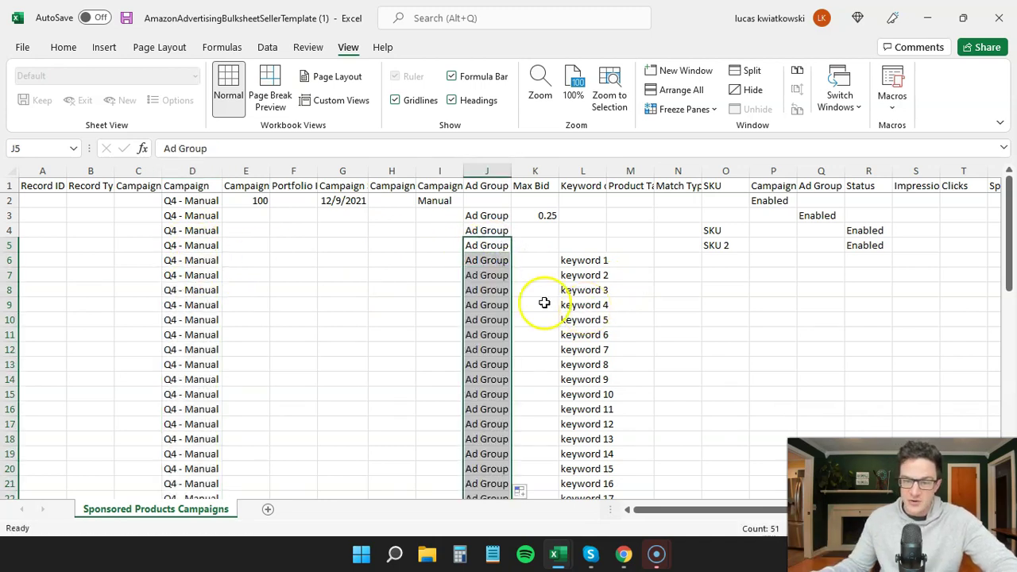
pyautogui.click(685, 184)
# Enter Broad in N6 and fill it down through all 50 keyword rows
pyautogui.click(680, 258)
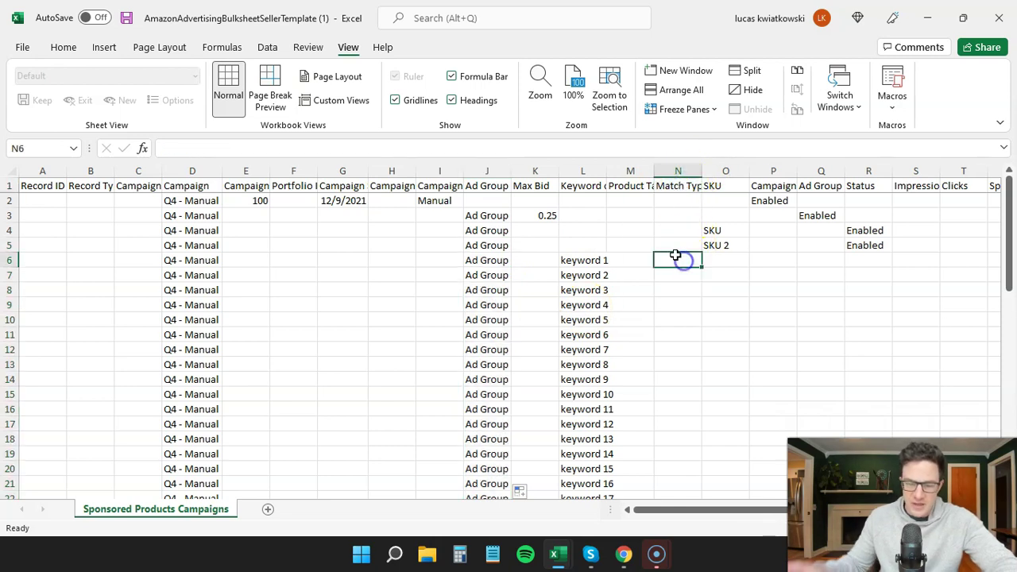
pyautogui.write('Broad')
pyautogui.press('Return')
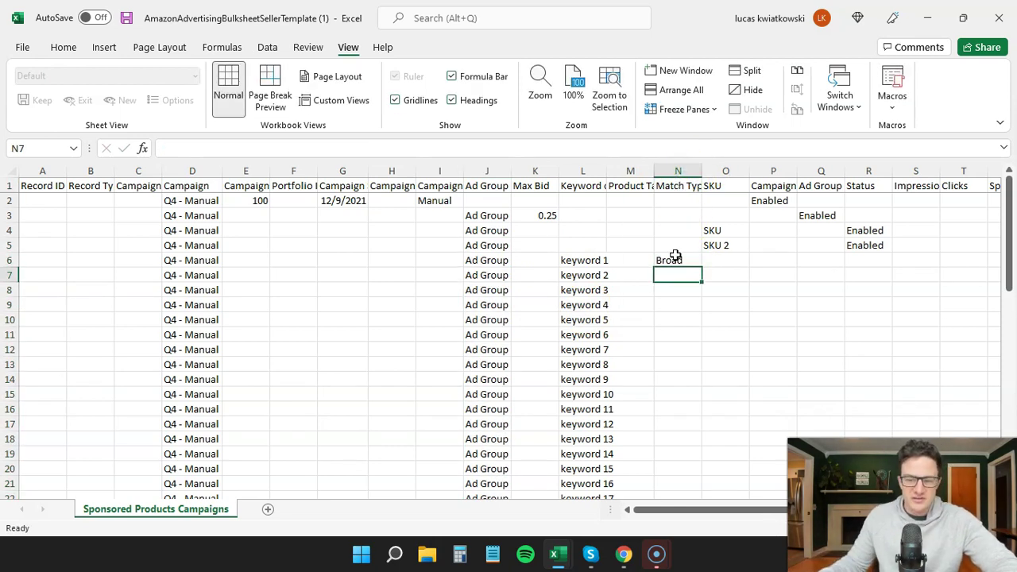
pyautogui.click(690, 261)
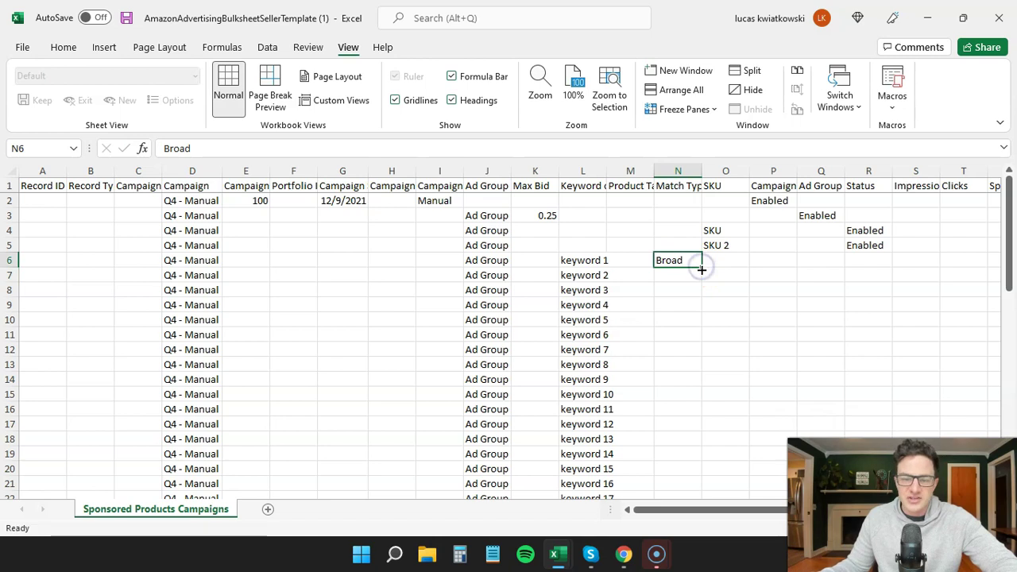
pyautogui.scroll(-1, 781, 309)
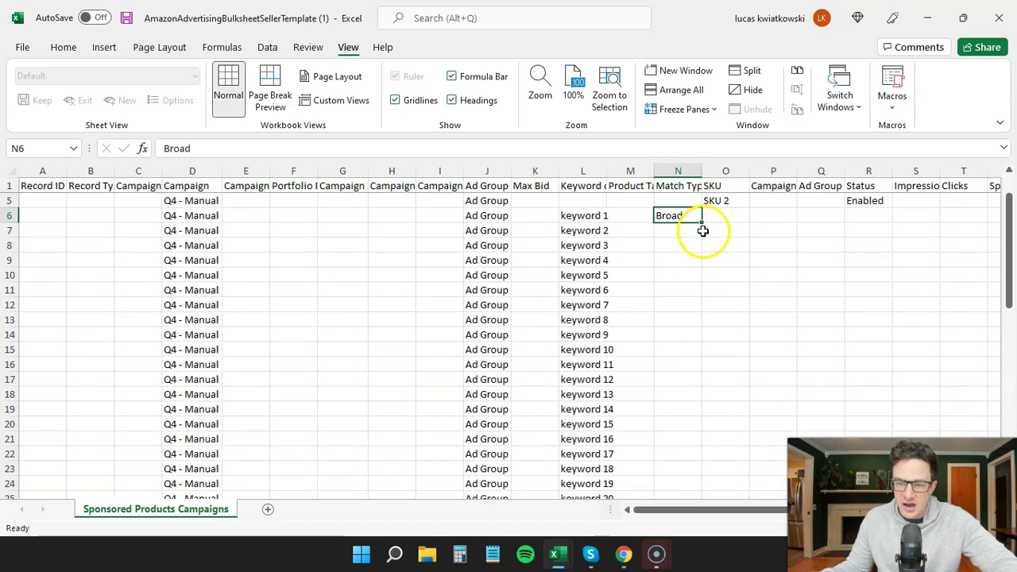
pyautogui.moveTo(701, 223); pyautogui.dragTo(685, 473)
pyautogui.scroll(12, 669, 337)
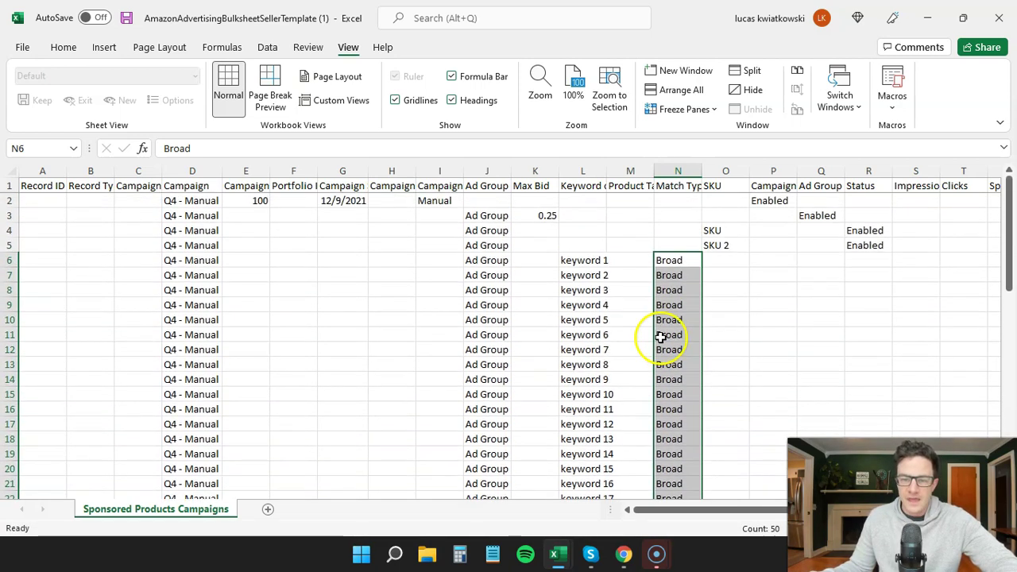
# Copy the raised bids I2:I51 from the search-terms workbook and paste them as values into K6
pyautogui.click(545, 187)
pyautogui.click(544, 261)
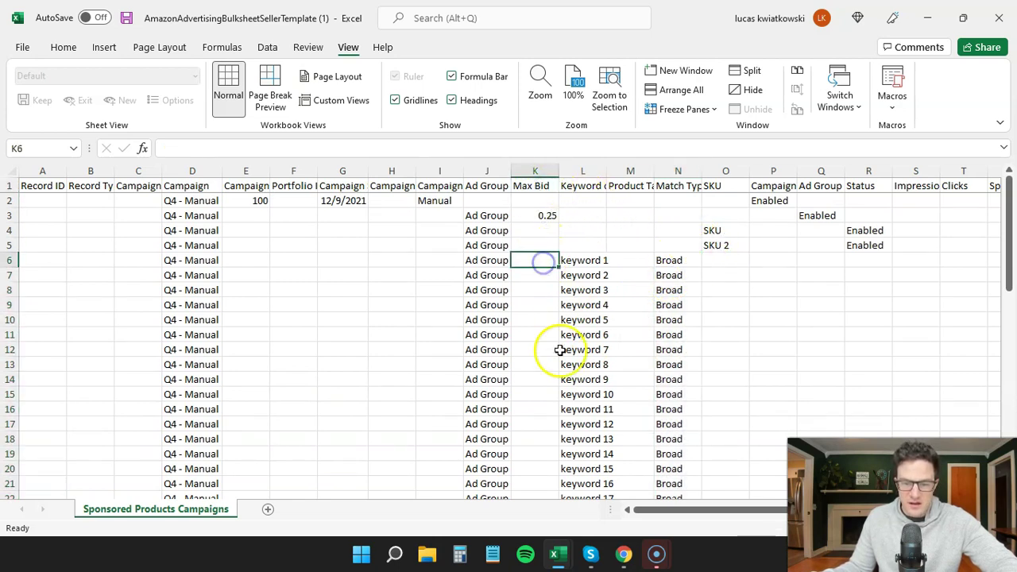
pyautogui.moveTo(557, 554)
pyautogui.click(586, 482)
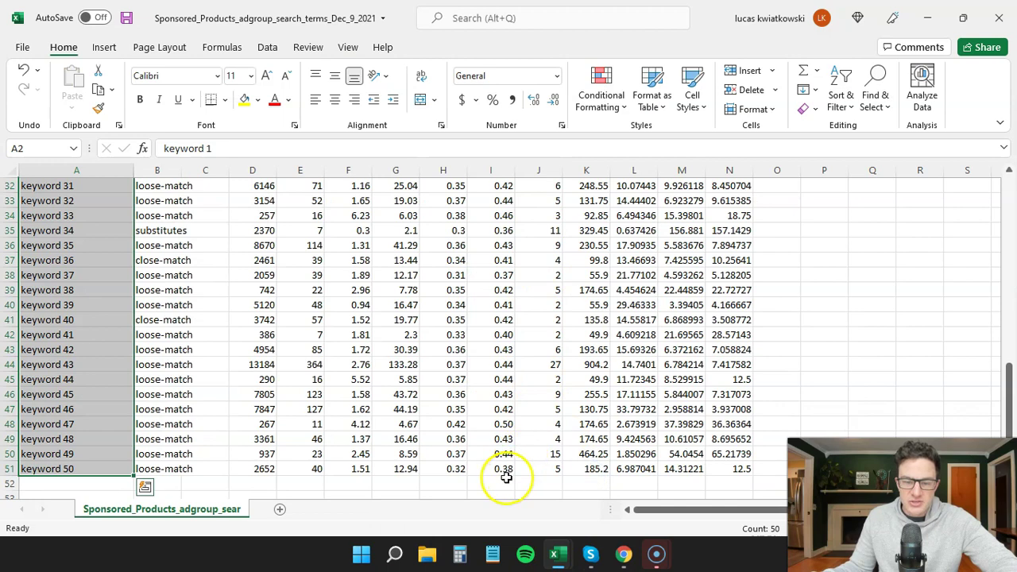
pyautogui.moveTo(505, 469); pyautogui.dragTo(502, 201)
pyautogui.hotkey('ctrl', 'c')
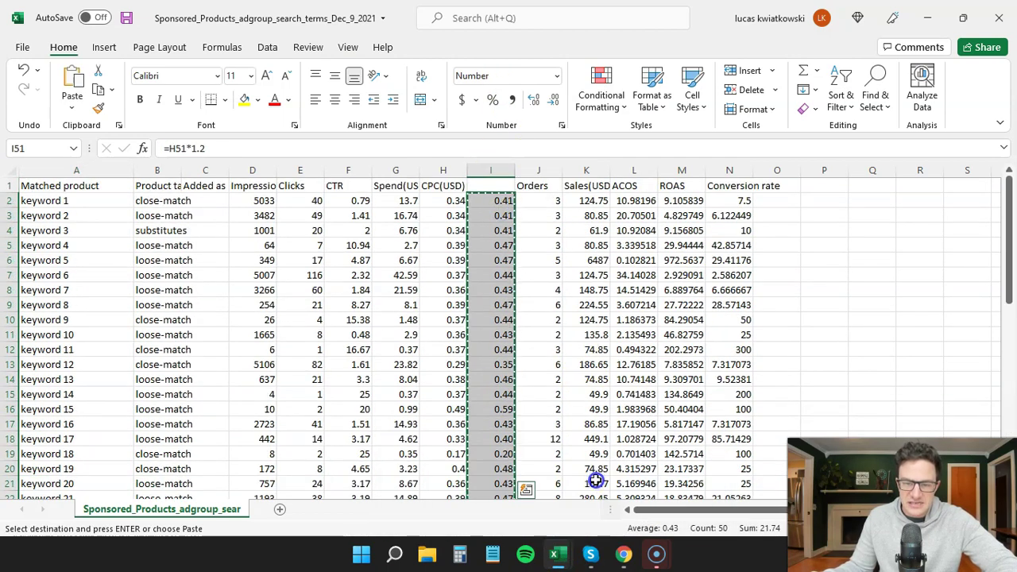
pyautogui.moveTo(559, 540)
pyautogui.click(488, 476)
pyautogui.click(536, 261)
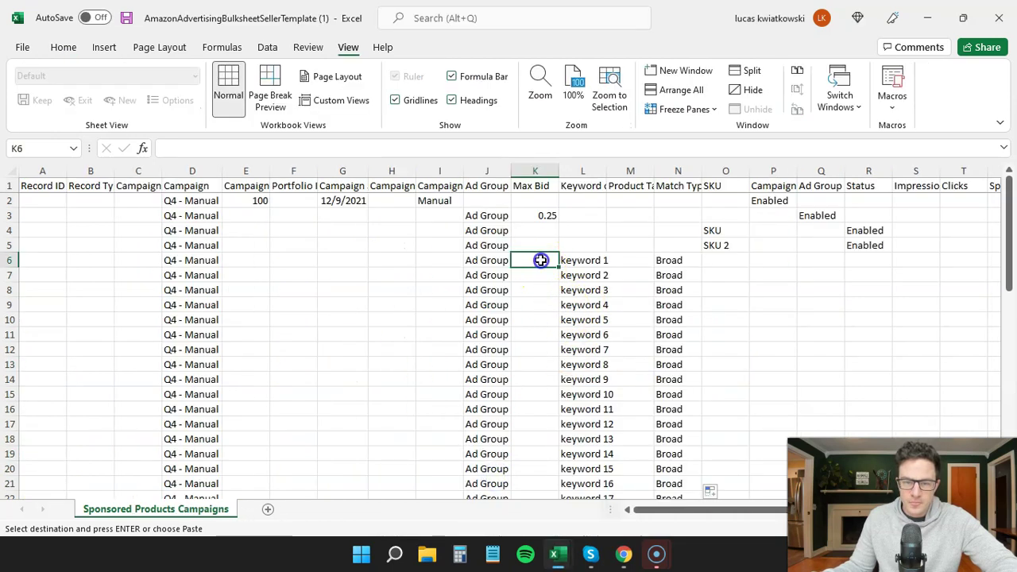
pyautogui.rightClick(539, 261)
pyautogui.click(600, 215)
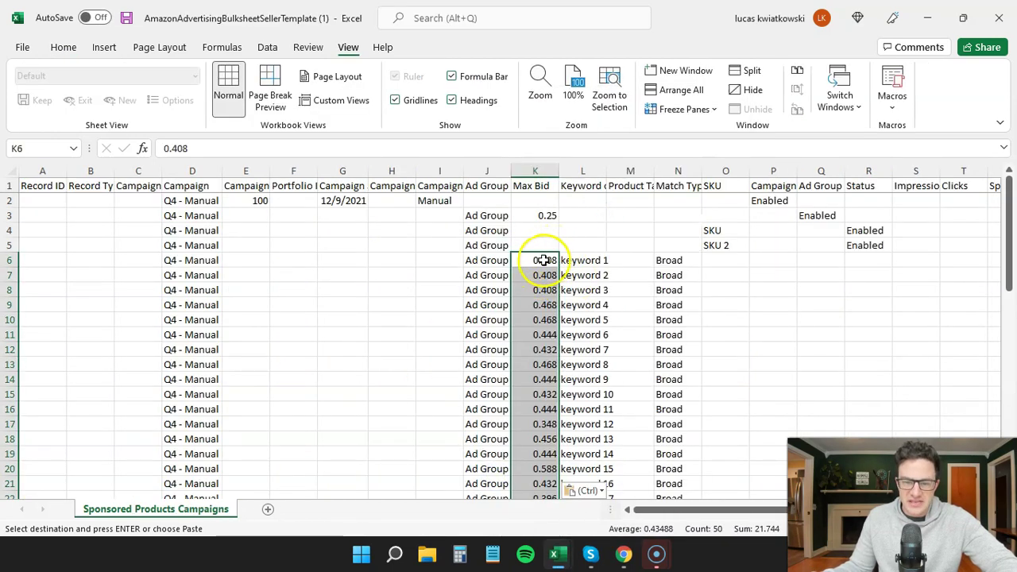
# Format the Max Bid column K as Number with 2 decimal places
pyautogui.click(538, 170)
pyautogui.click(63, 47)
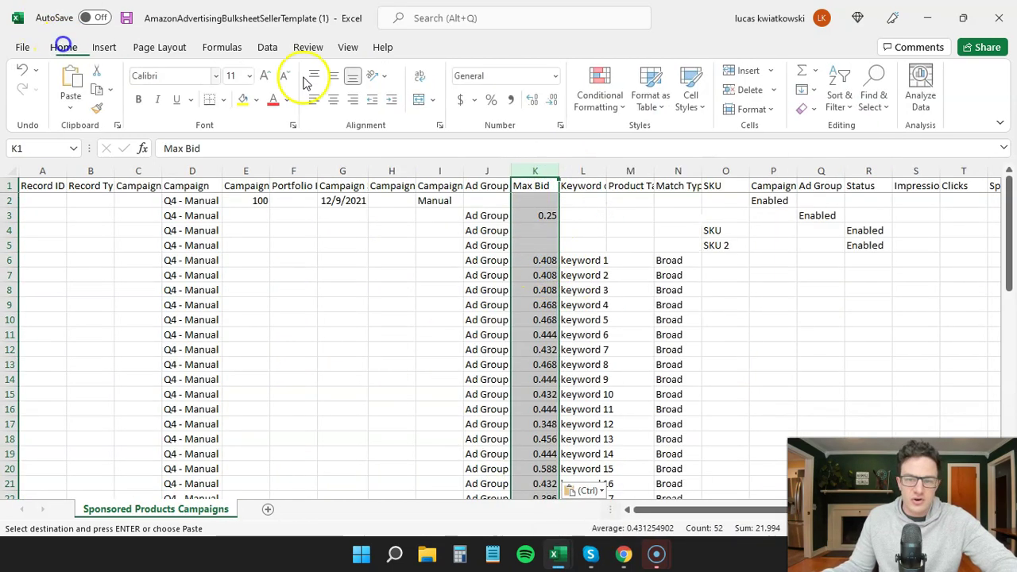
pyautogui.click(561, 125)
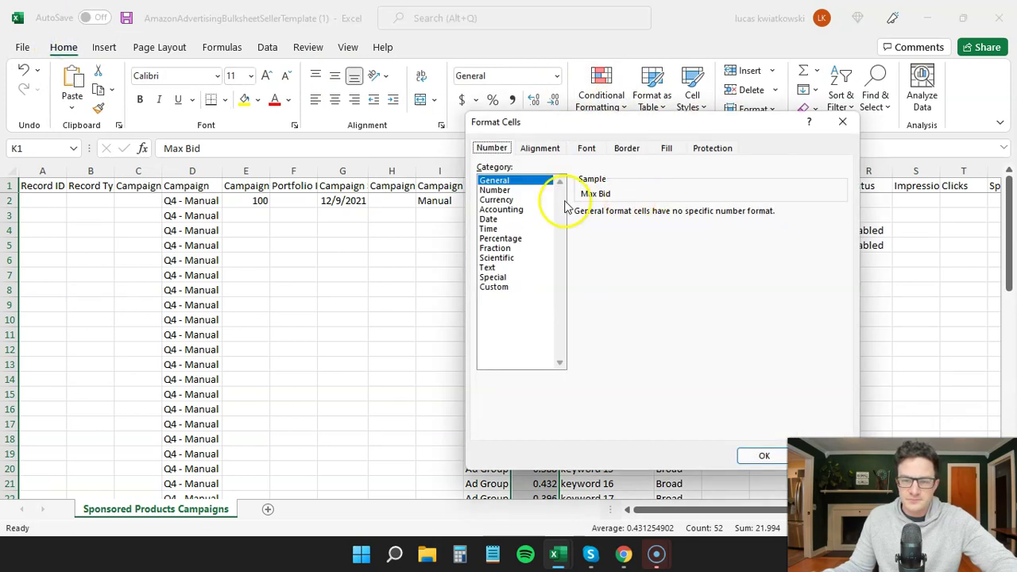
pyautogui.click(507, 190)
pyautogui.click(764, 455)
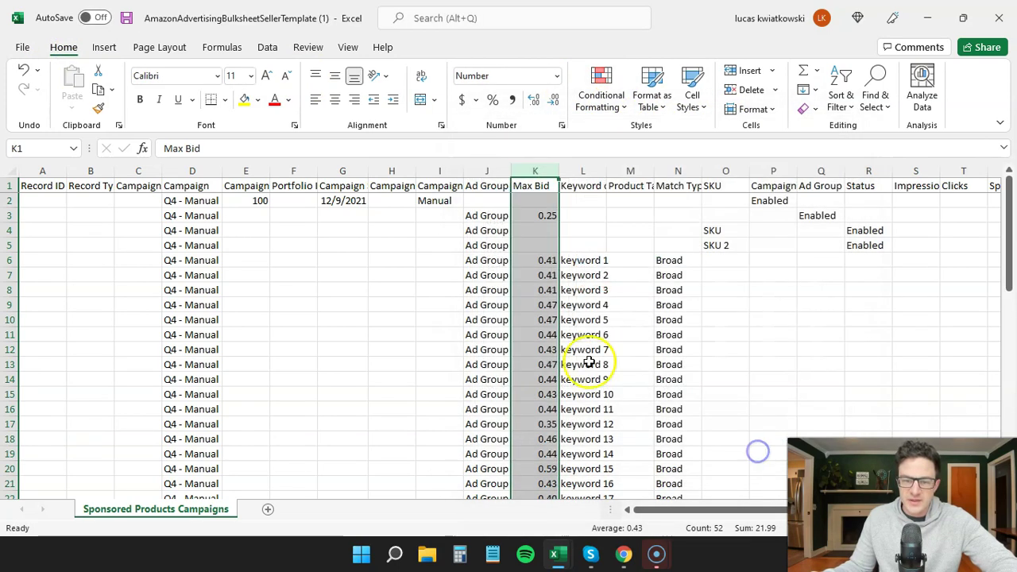
pyautogui.click(572, 321)
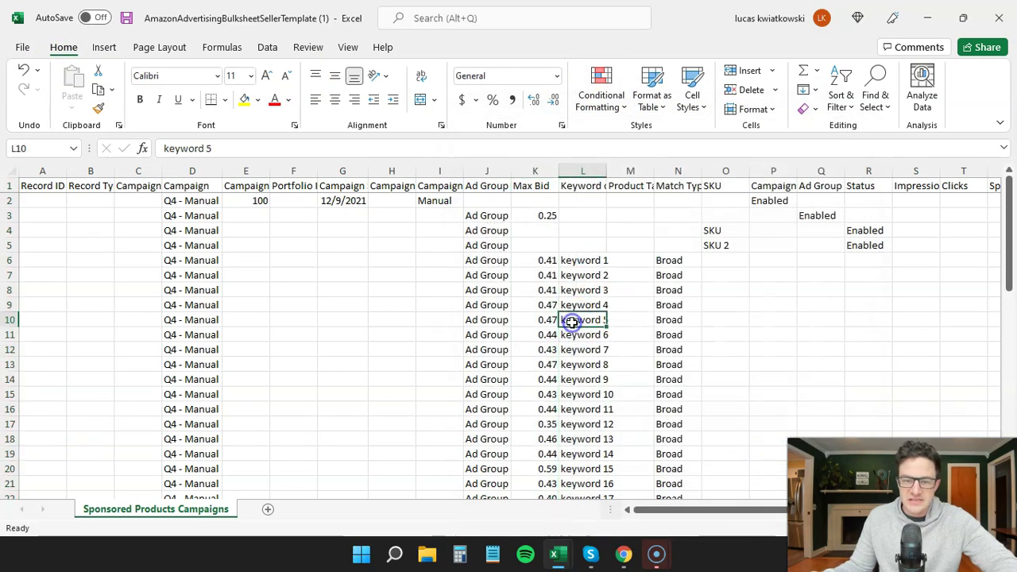
# Fill Enabled down the Status column from R6, save, and confirm 54/54 rows processed
pyautogui.click(877, 262)
pyautogui.write('Enabled')
pyautogui.press('Return')
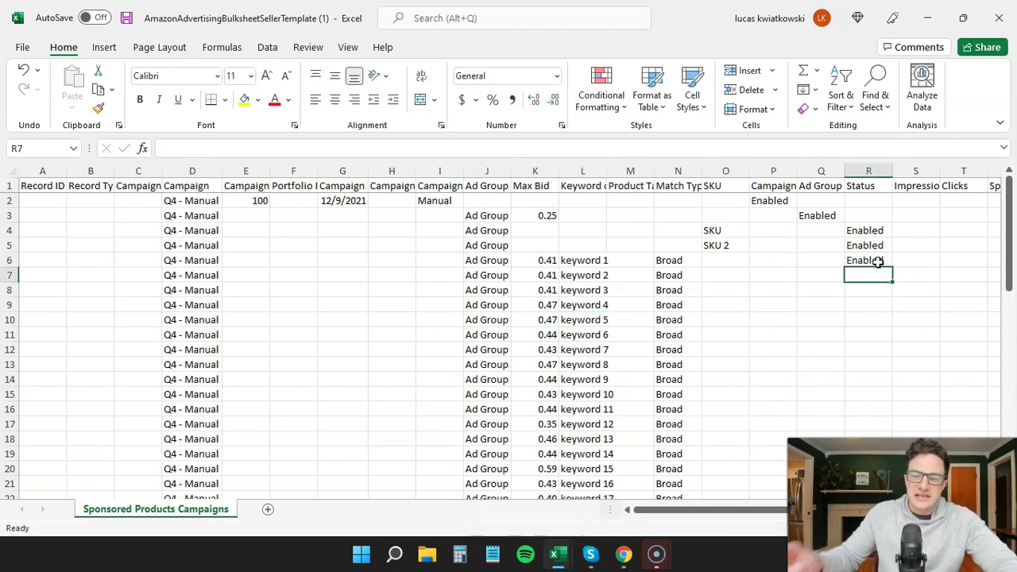
pyautogui.click(877, 262)
pyautogui.doubleClick(890, 270)
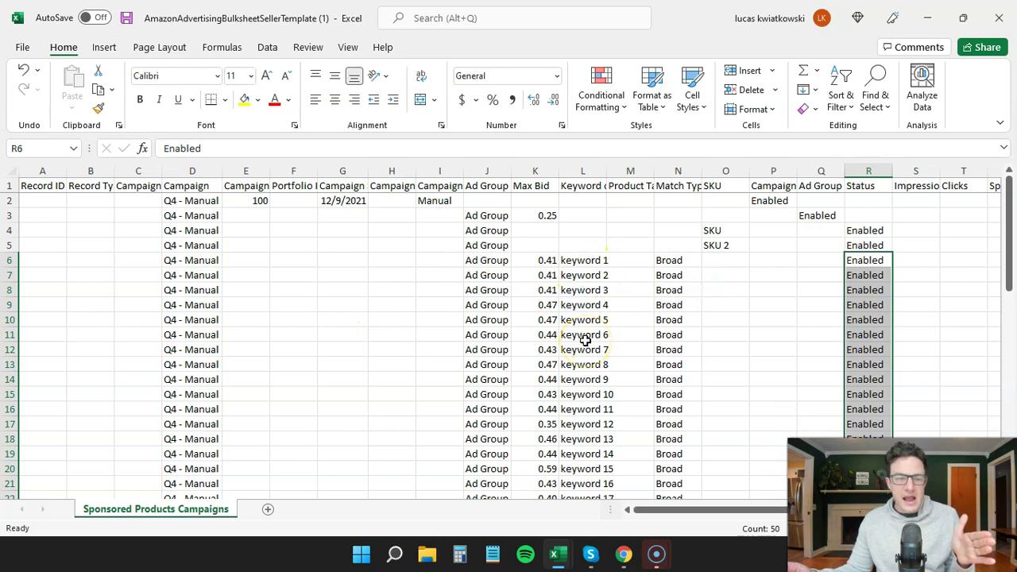
pyautogui.hotkey('ctrl', 's')
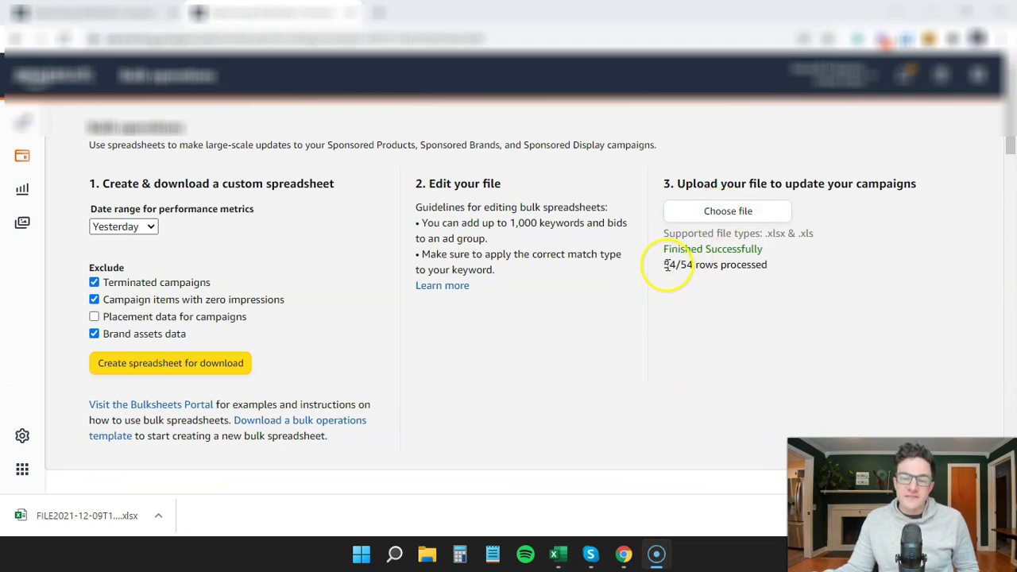
pyautogui.moveTo(666, 265); pyautogui.dragTo(688, 266)
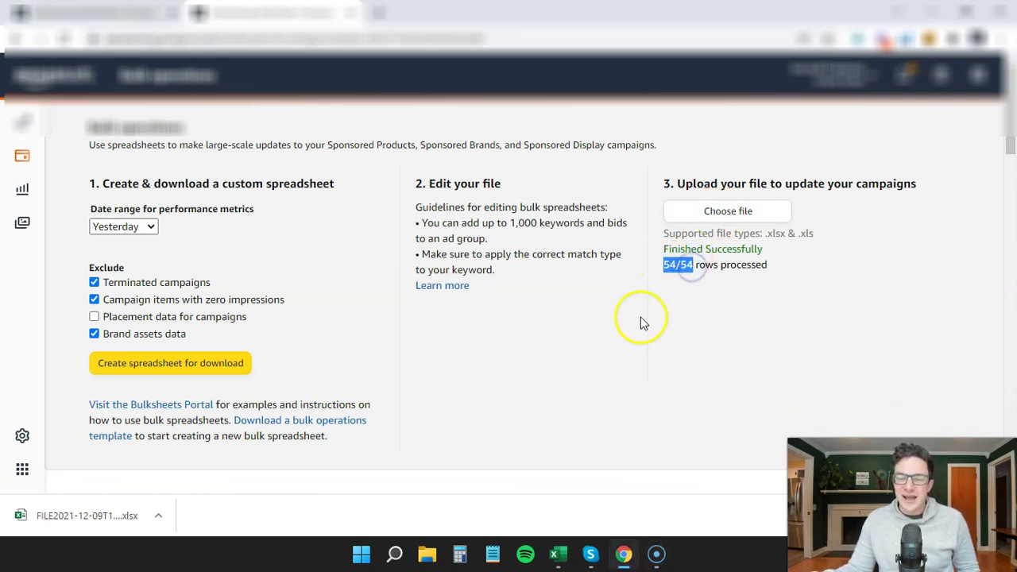
# Bring the Excel bulksheet back and select the SKU cells O4 and O5
pyautogui.click(559, 554)
pyautogui.click(512, 477)
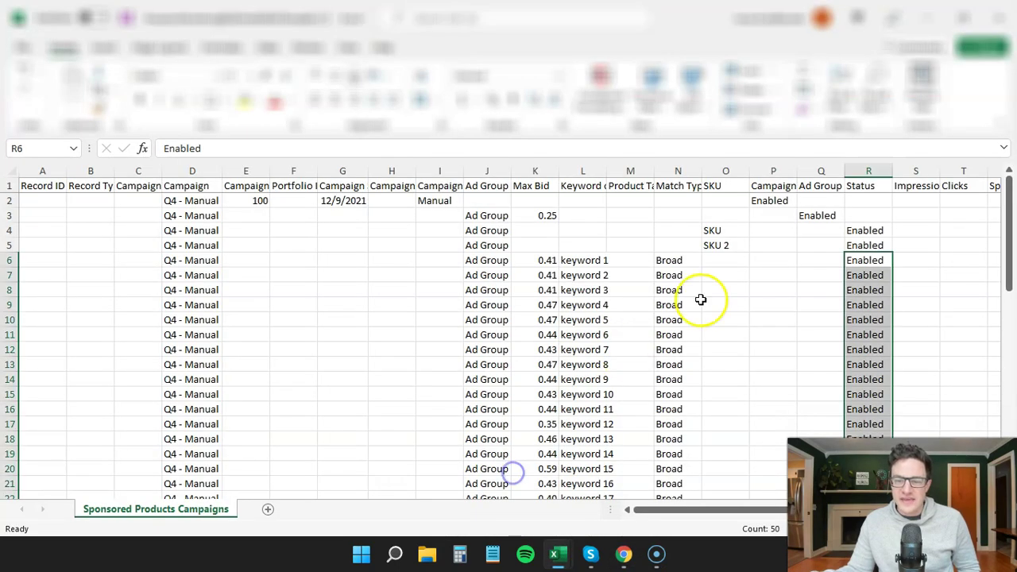
pyautogui.click(719, 229)
pyautogui.click(726, 244)
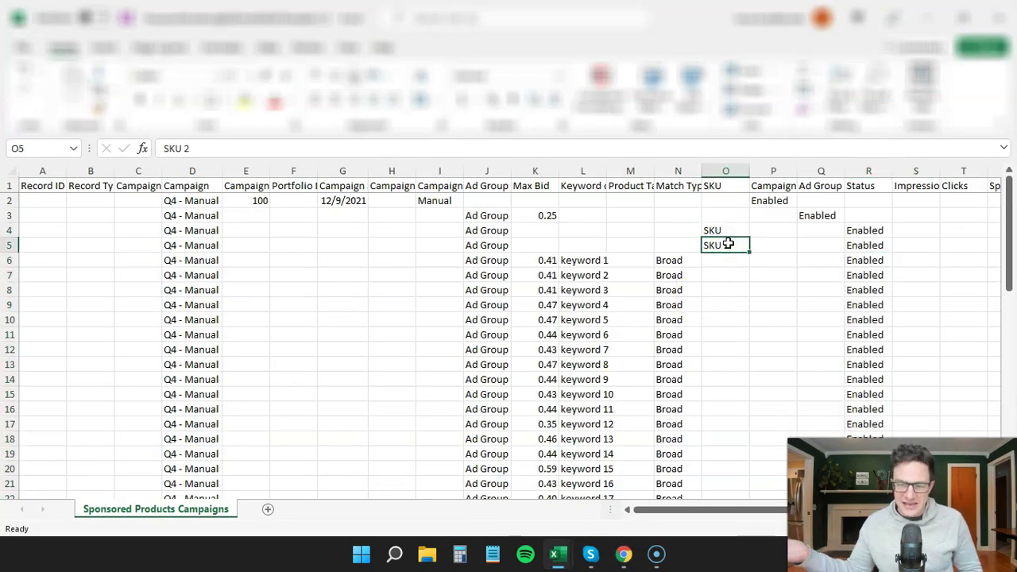